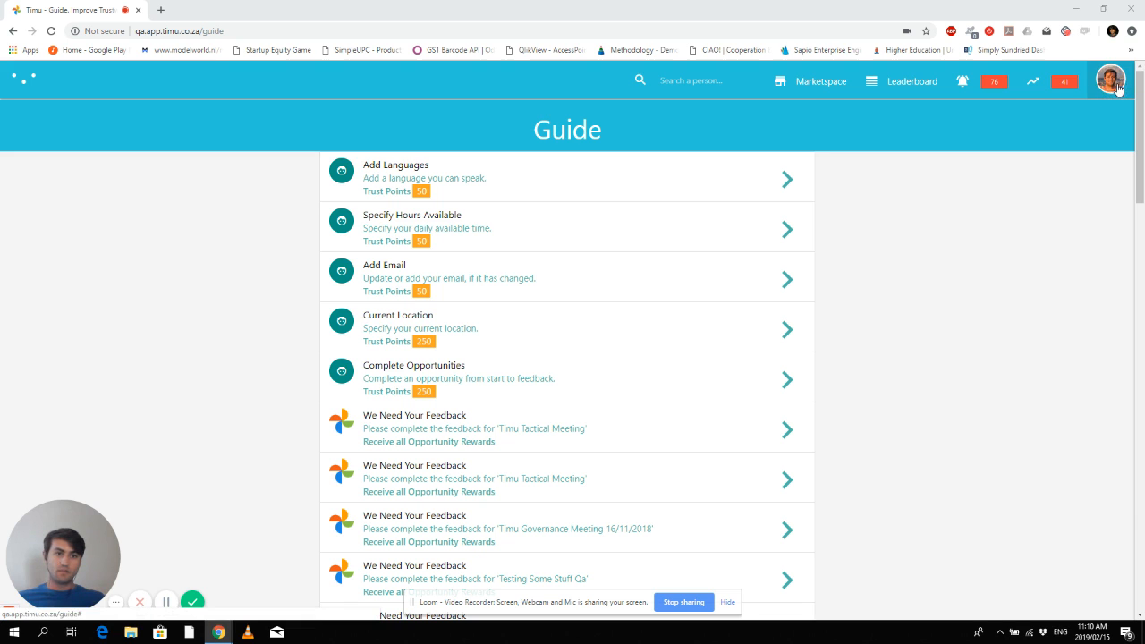
- Go to the Opportunities list from the avatar menu and start a new opportunity
left_click(1114, 86)
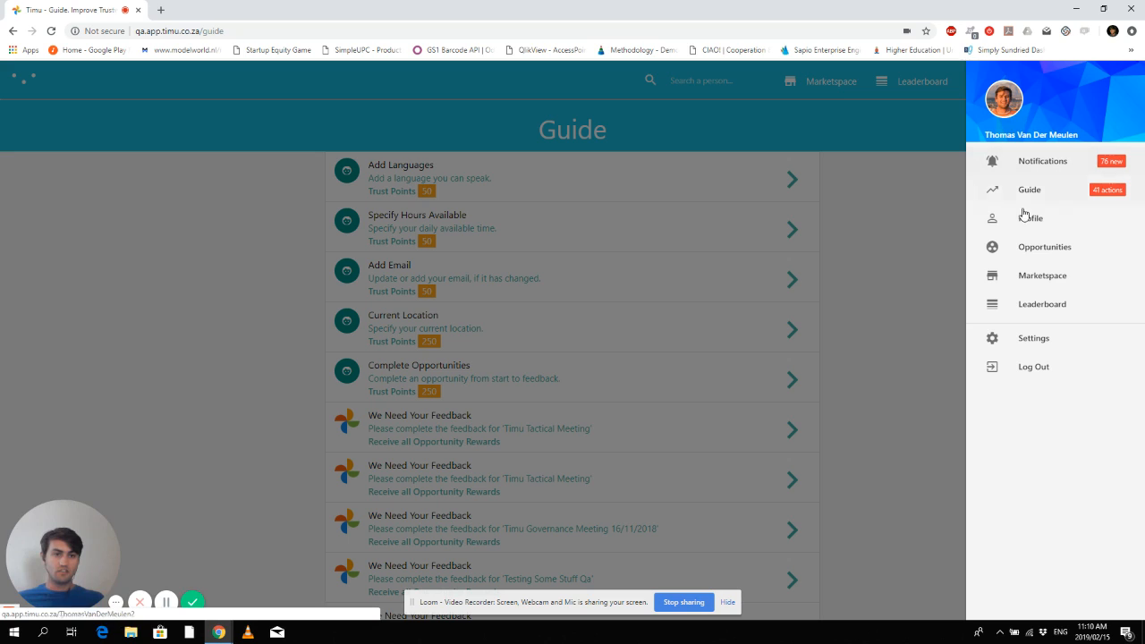
left_click(1057, 256)
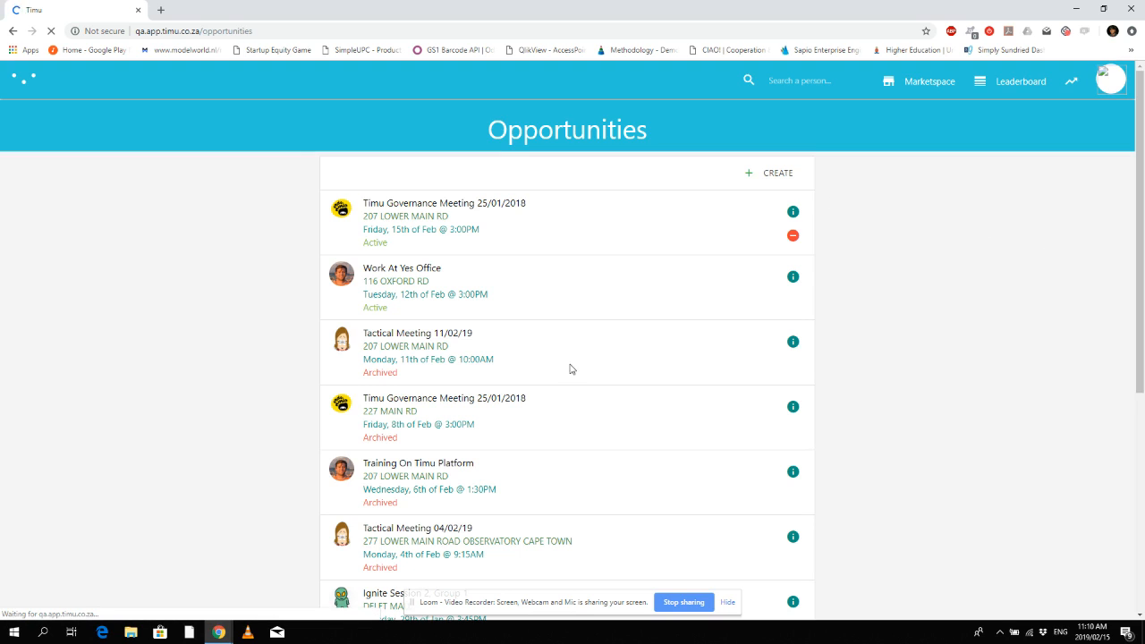
left_click(728, 604)
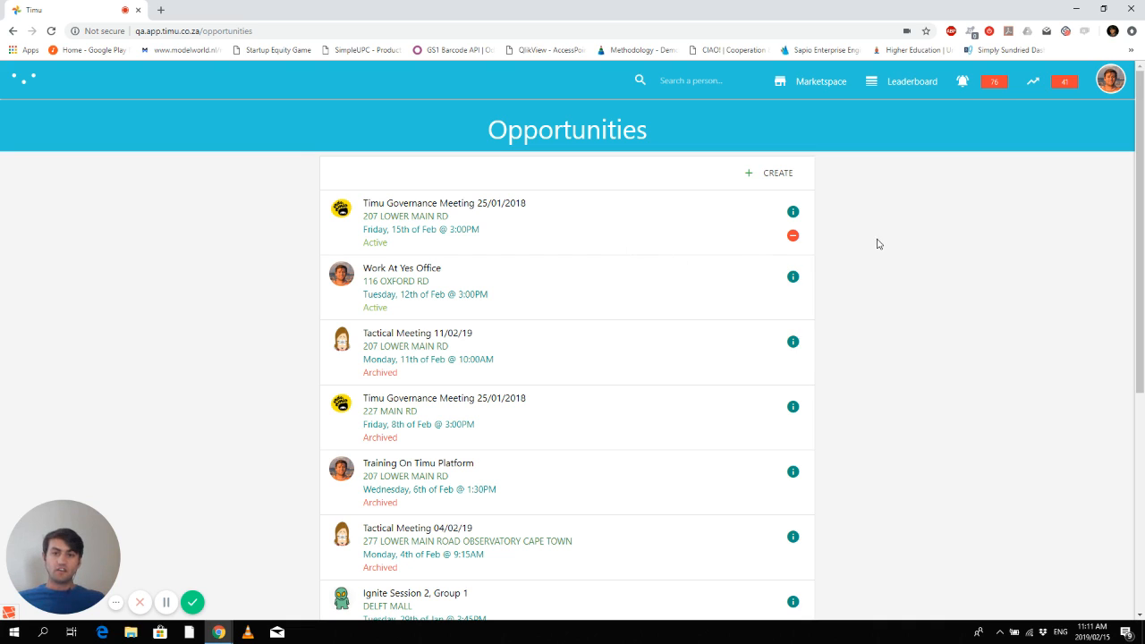
left_click(771, 176)
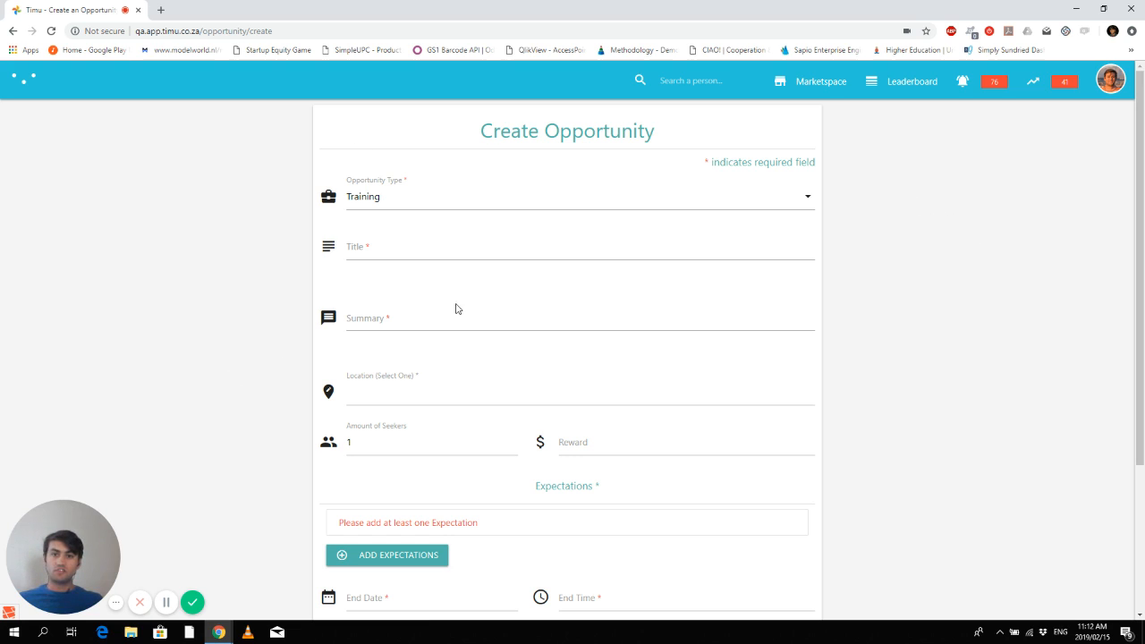
- Change the Opportunity Type from Training to Work
left_click(807, 201)
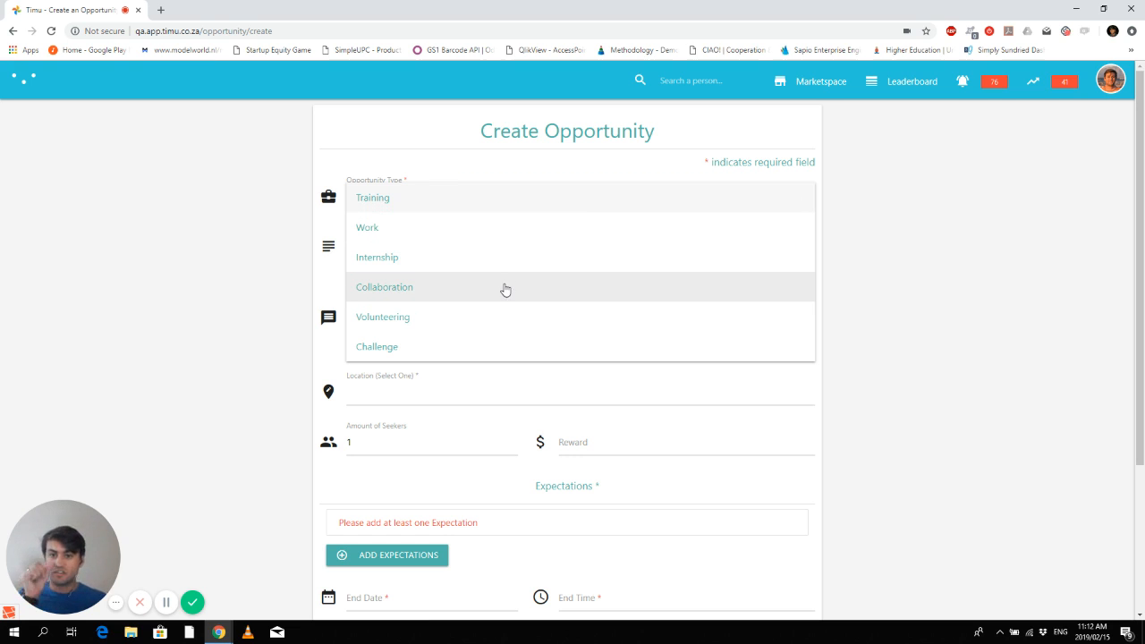
left_click(483, 240)
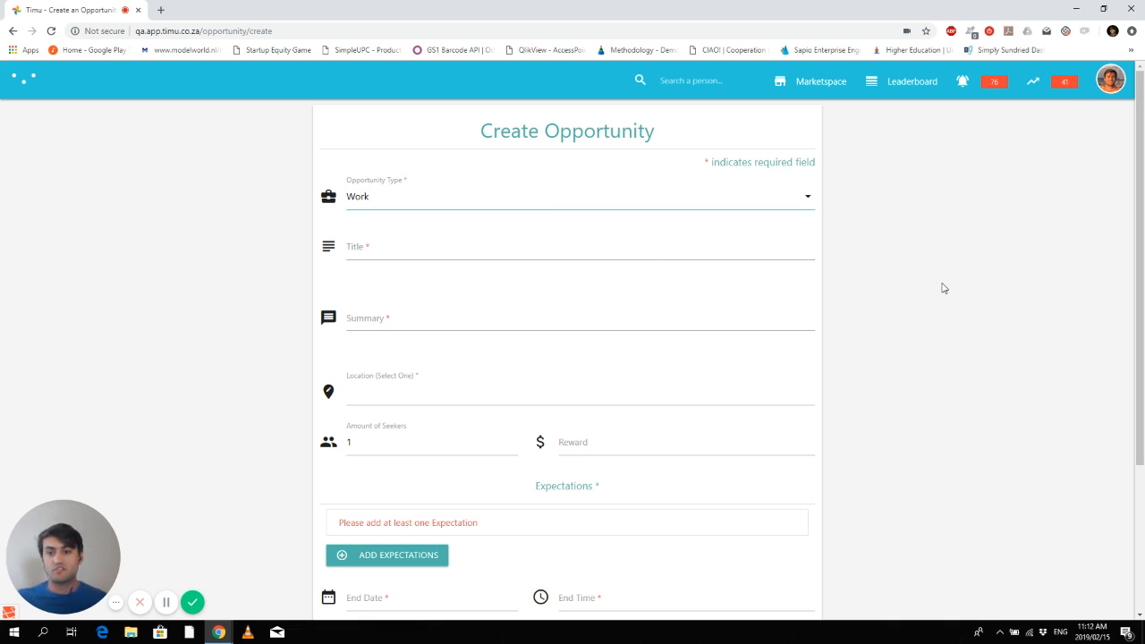
left_click(752, 249)
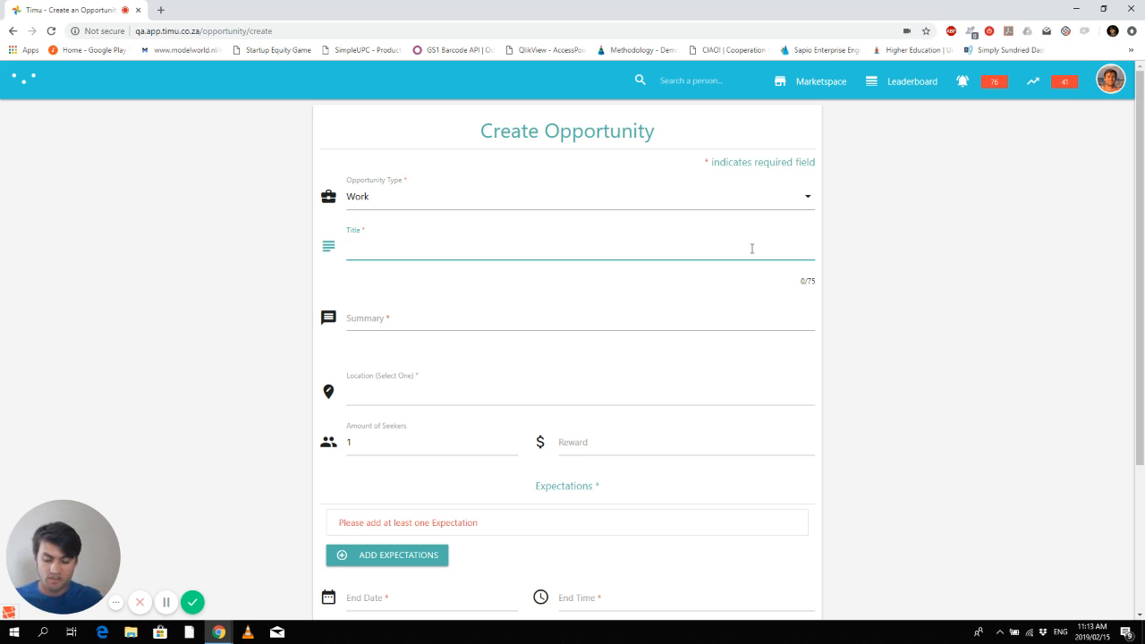
- Enter 'Work Meeting 2019/02/15' as the opportunity title
type("Work Meeting")
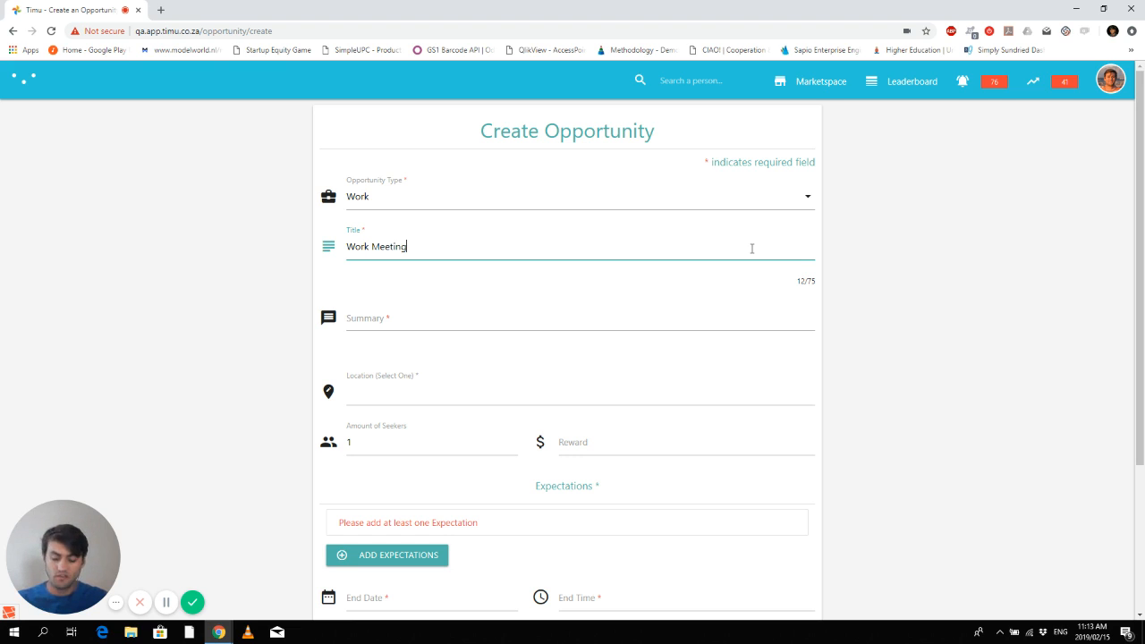
type("2019")
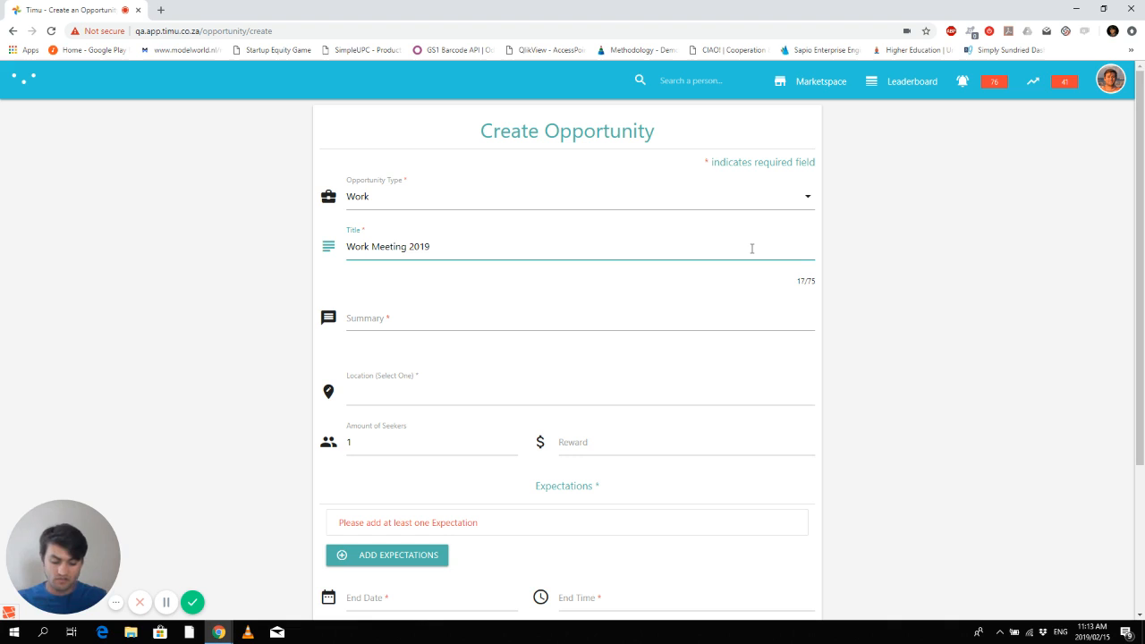
type("/02")
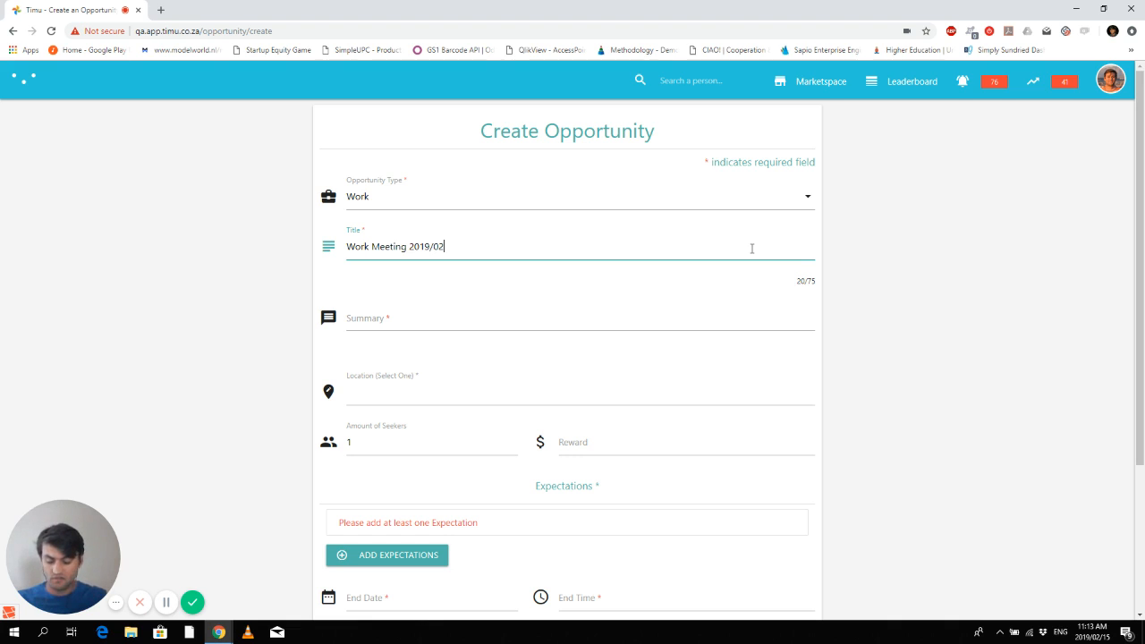
type("/")
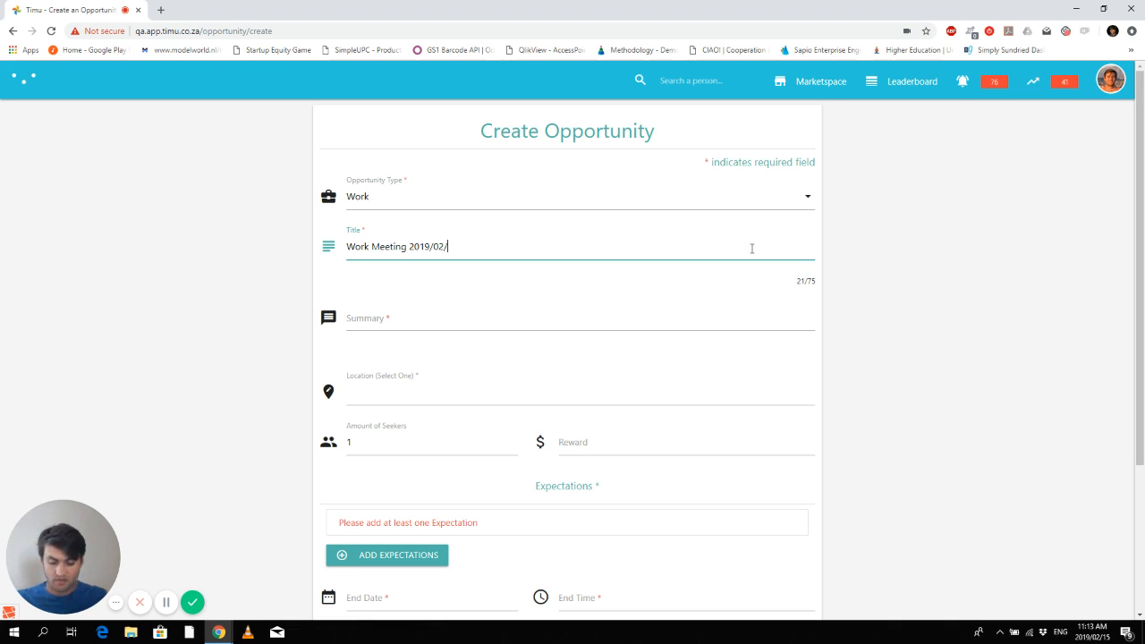
type("15")
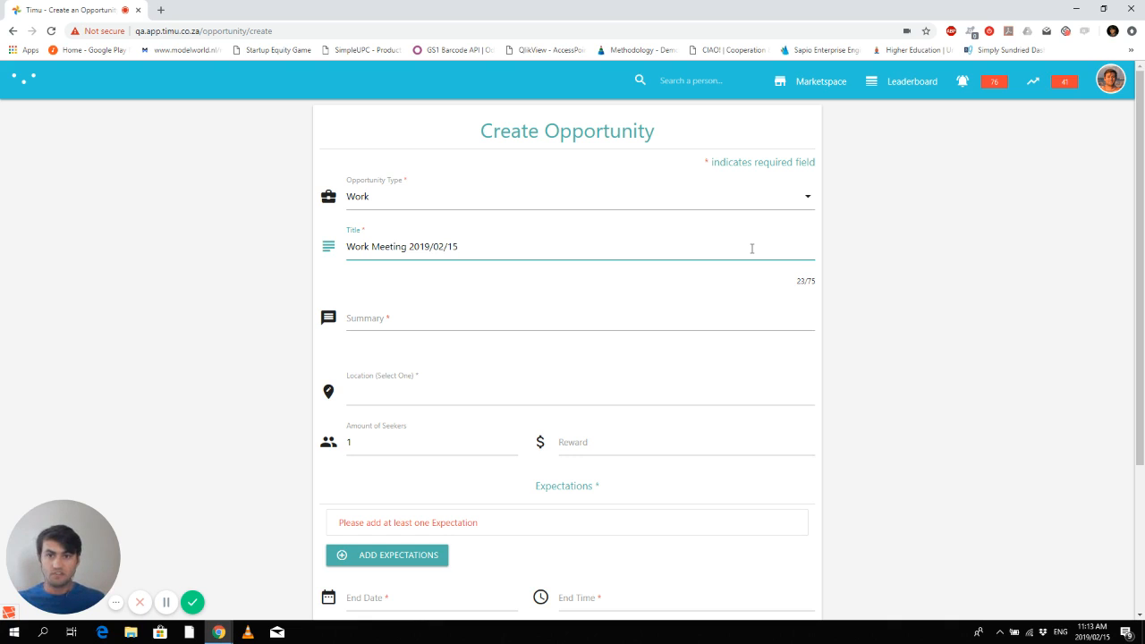
left_click(410, 321)
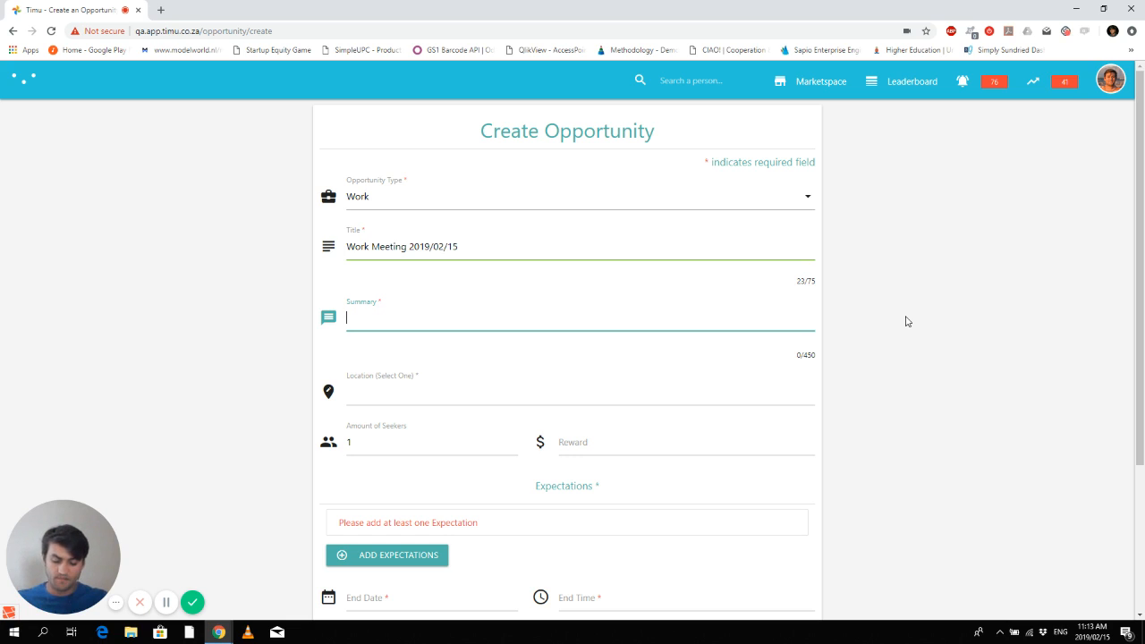
- Enter the summary 'Bring your tensions to the table so that we can discuss them'
type("Bring your ")
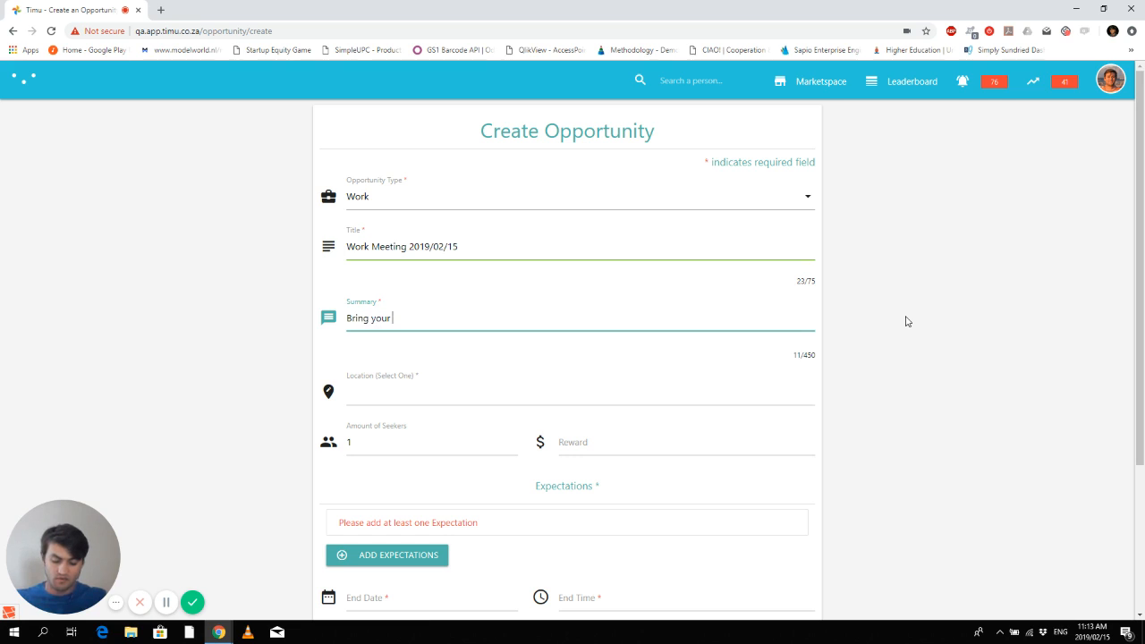
type("tensions ")
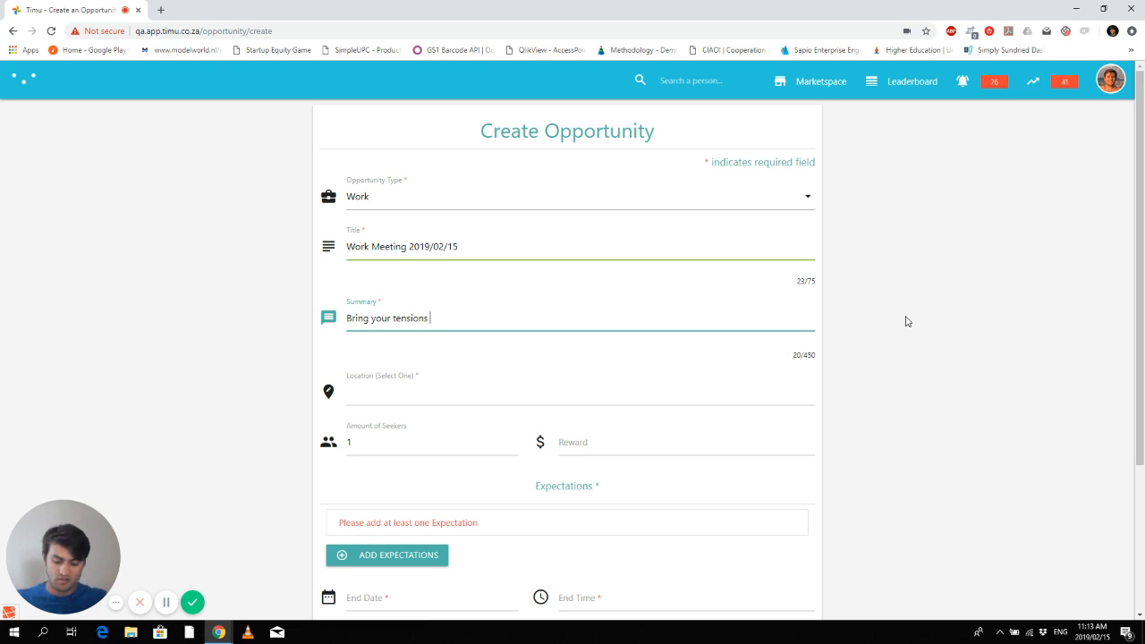
type("to the tabl")
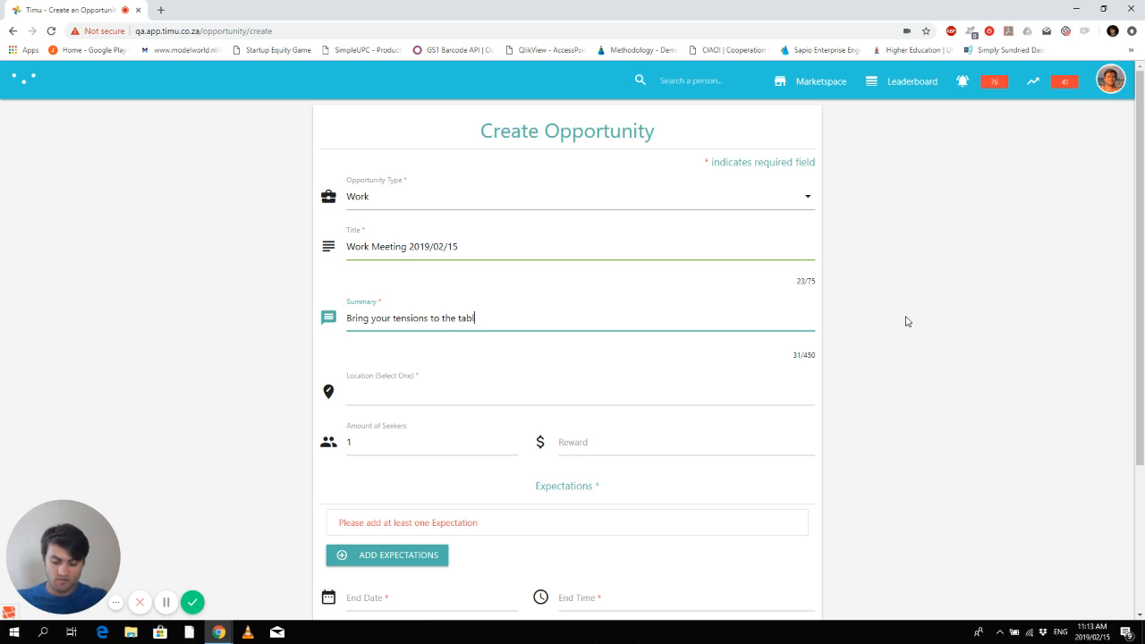
type("e so that ")
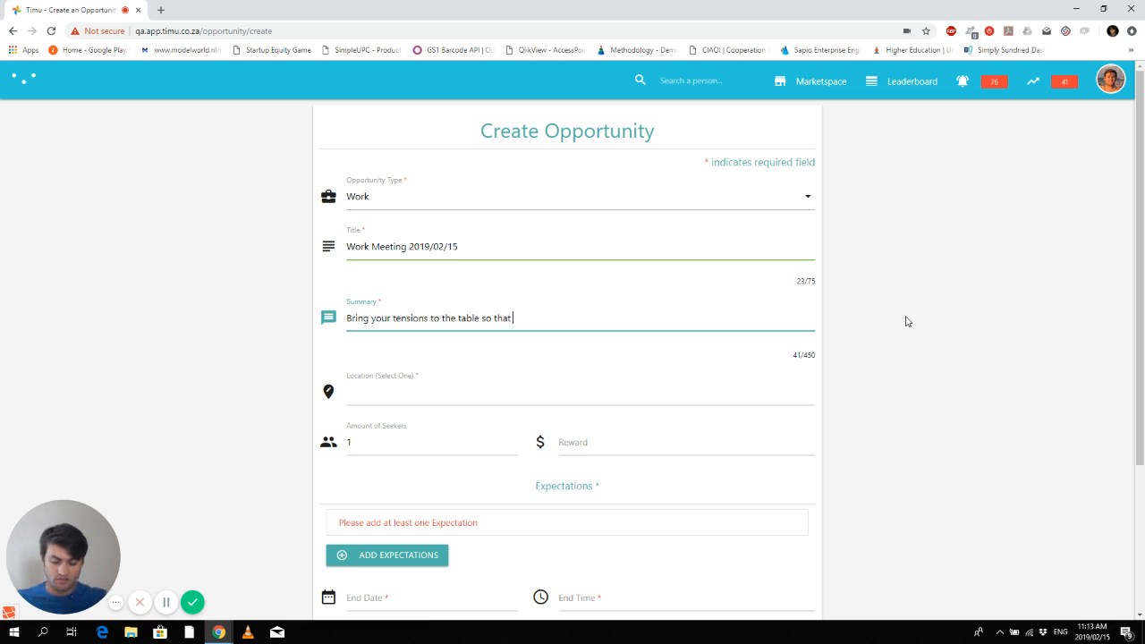
type("we can dis")
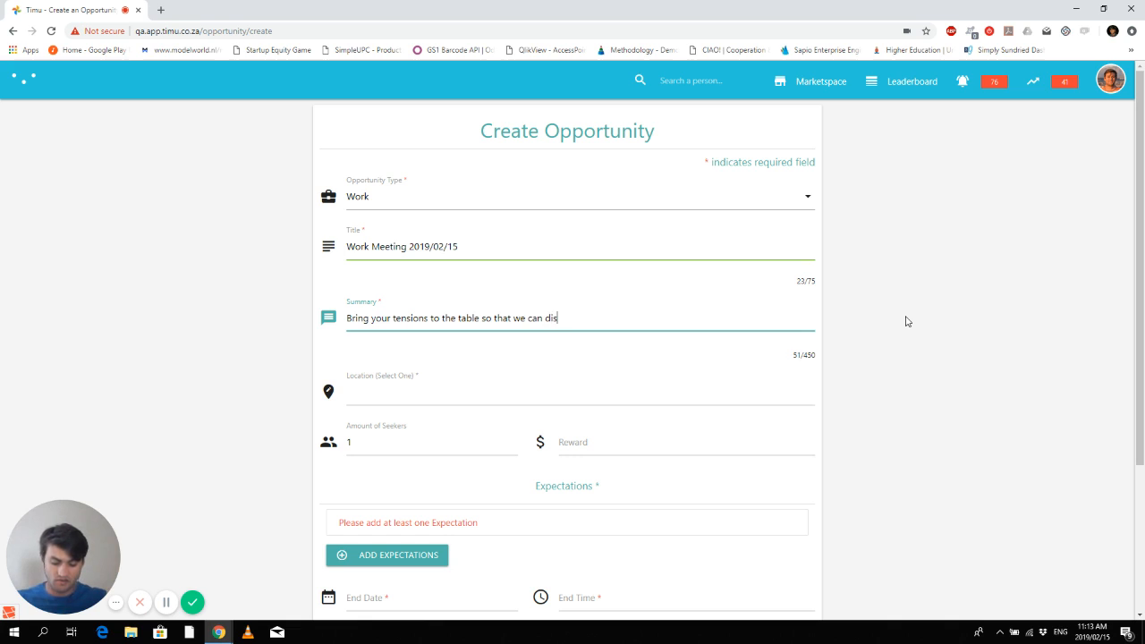
type("cuss them.")
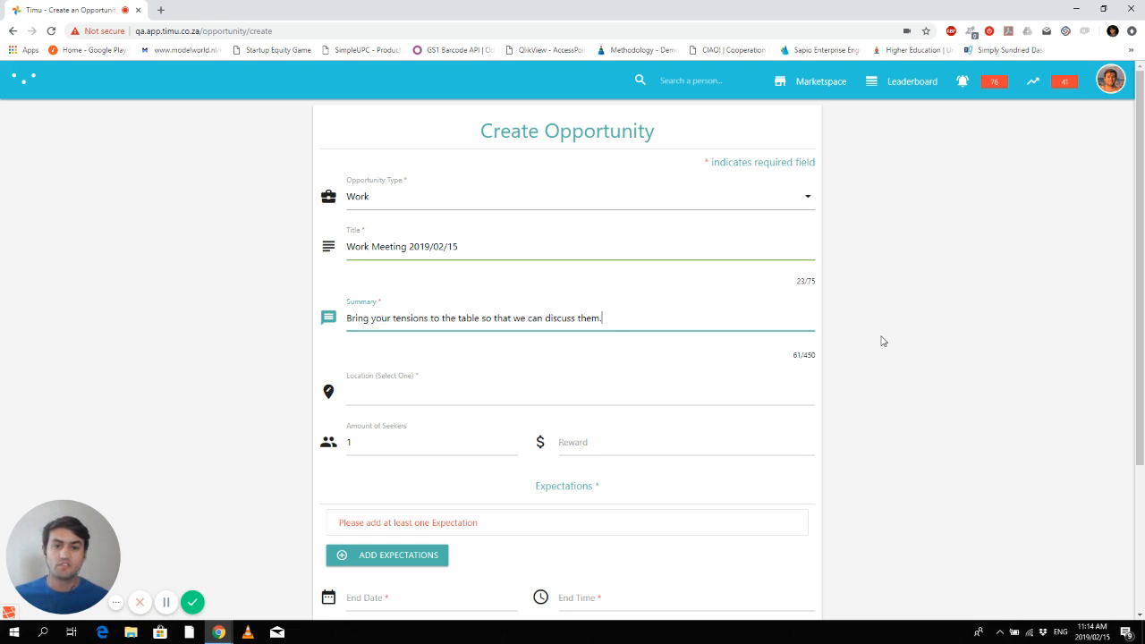
scroll(882, 340, "down", 2)
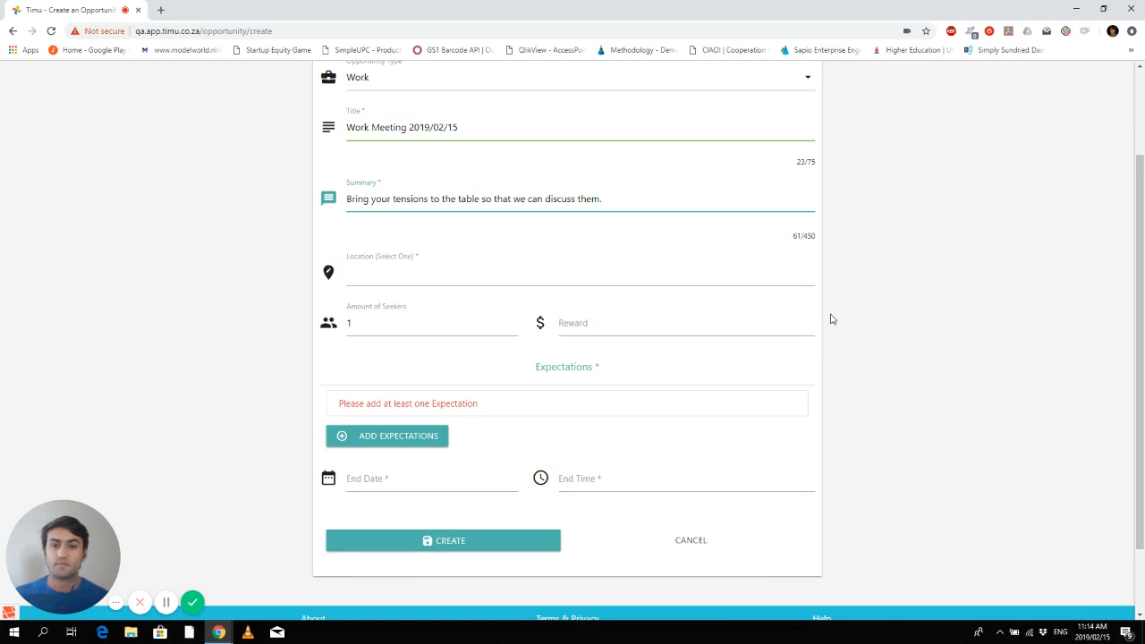
left_click(374, 272)
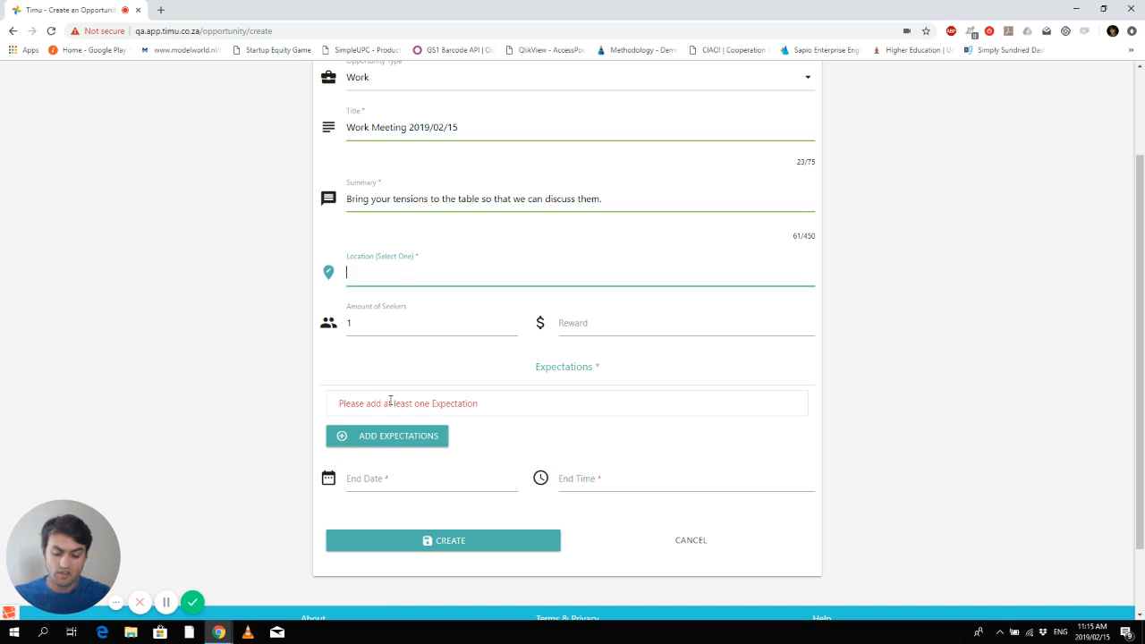
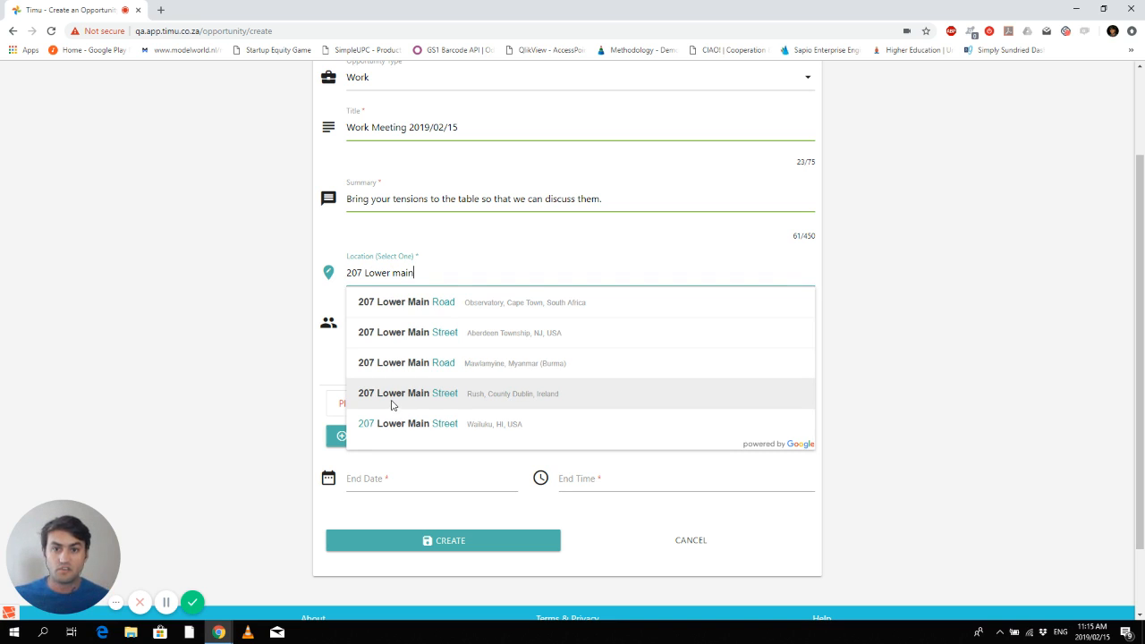
left_click(490, 303)
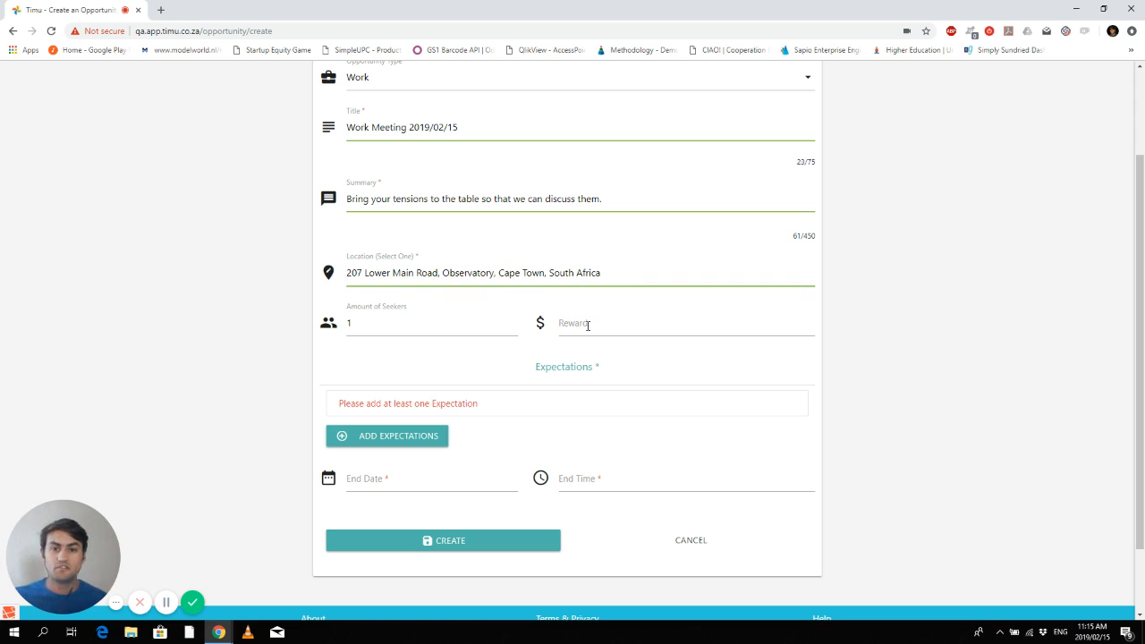
- Set Amount of Seekers to 1
left_click(363, 322)
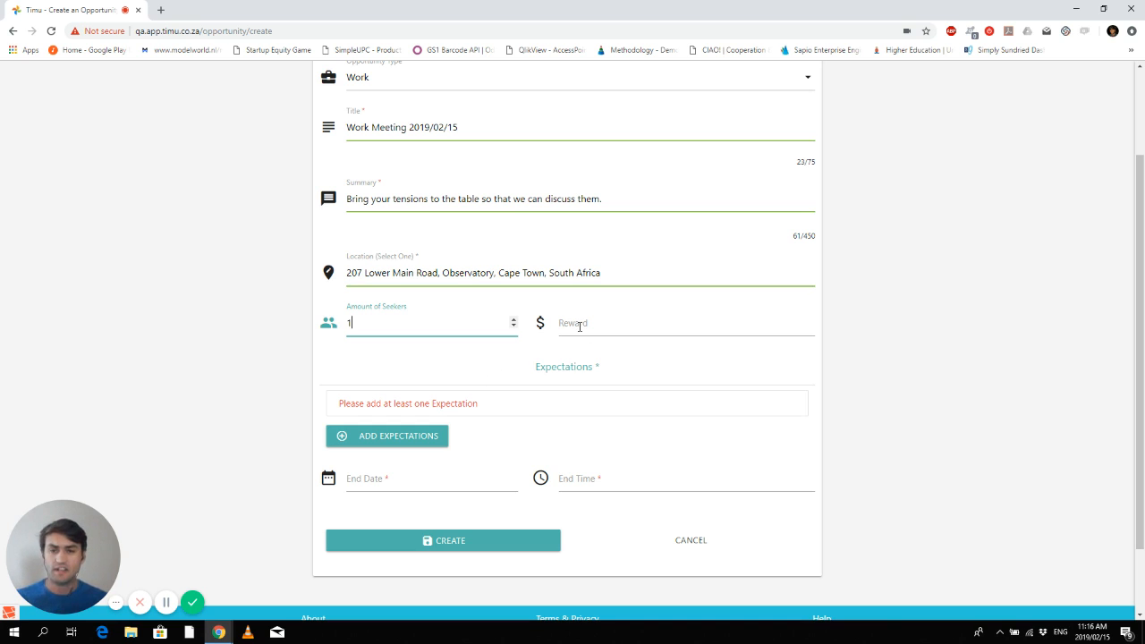
type("0")
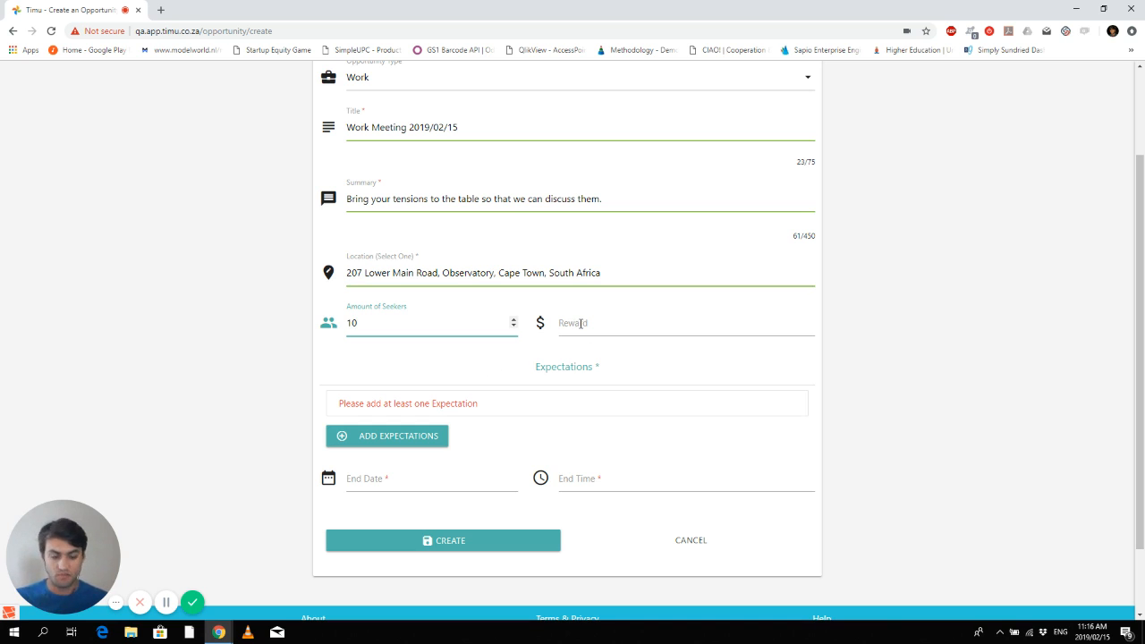
key("BackSpace")
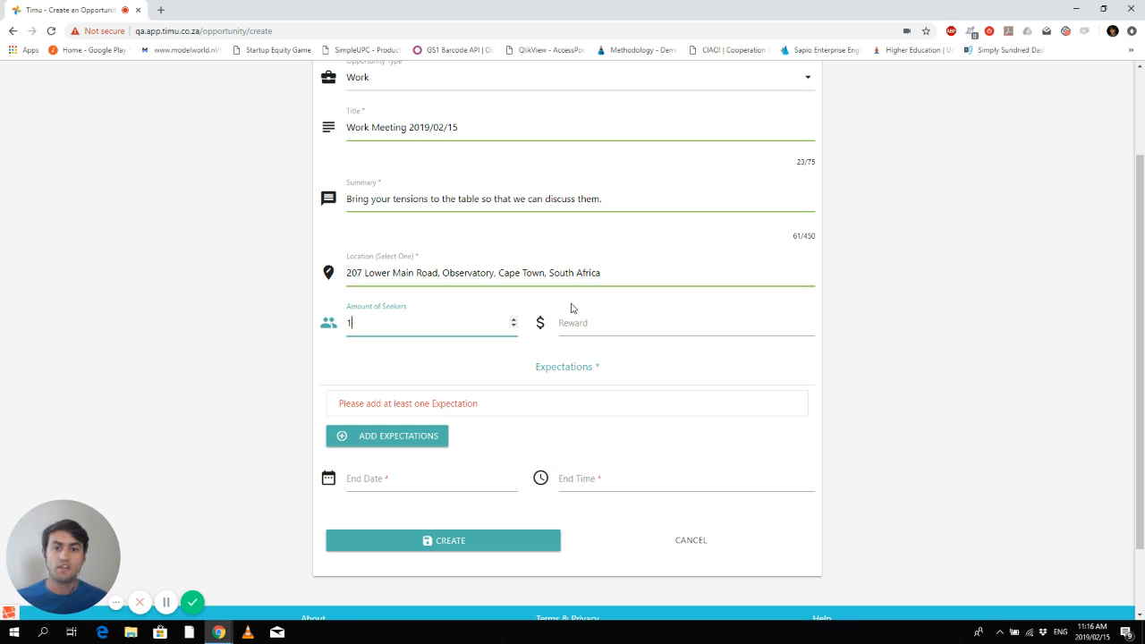
- Leave the Reward field empty, clearing a trial entry of 100
left_click(611, 327)
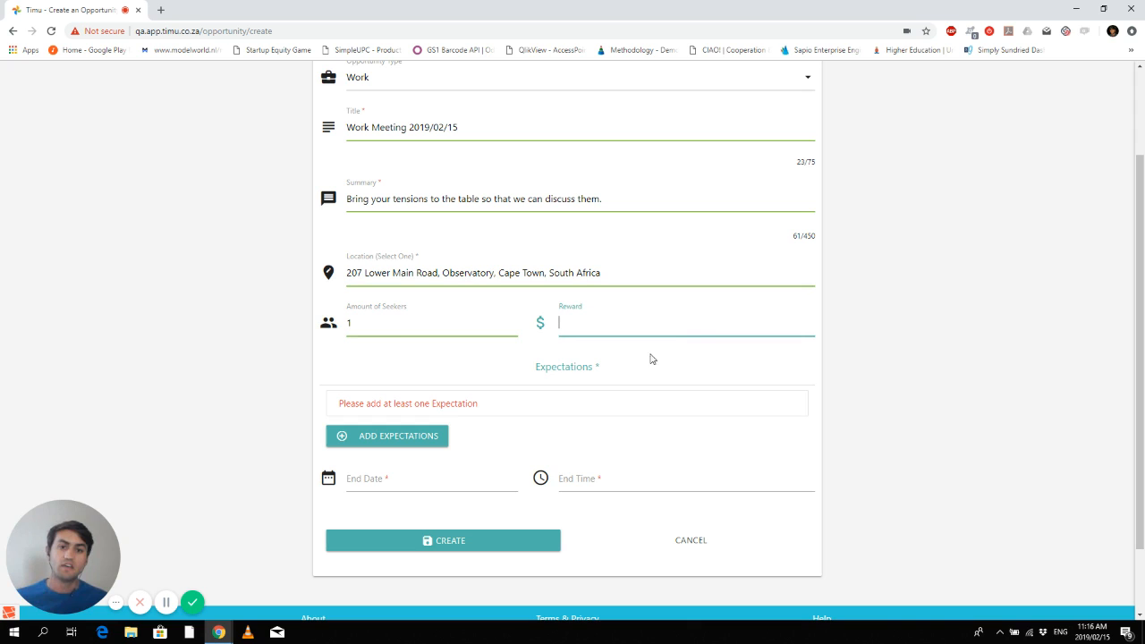
left_click(541, 324)
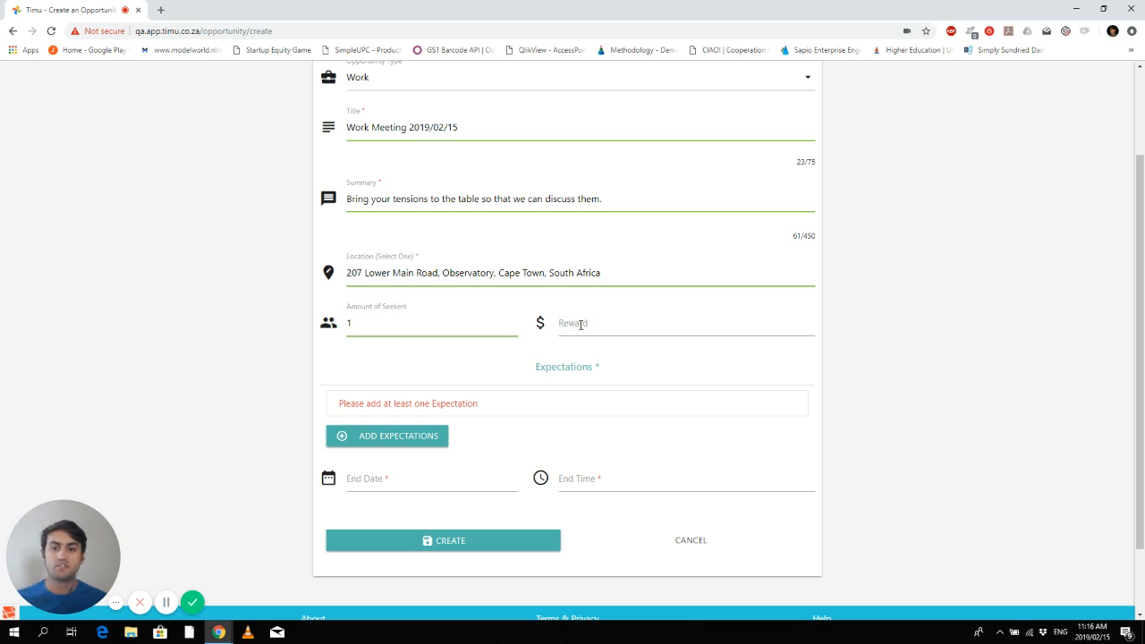
left_click(586, 323)
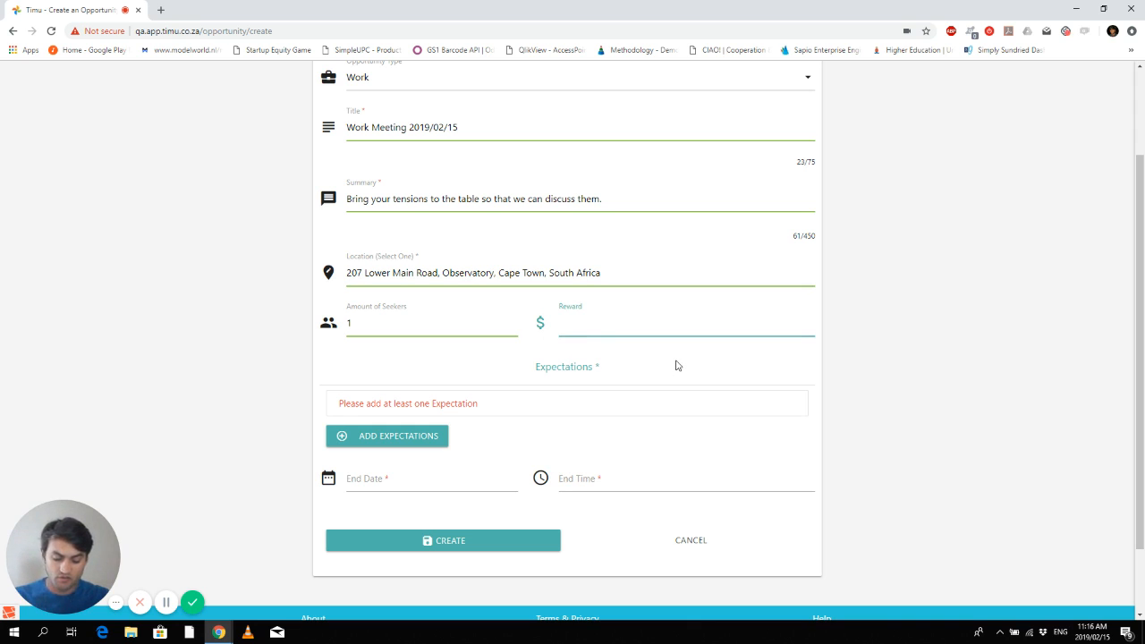
type("100")
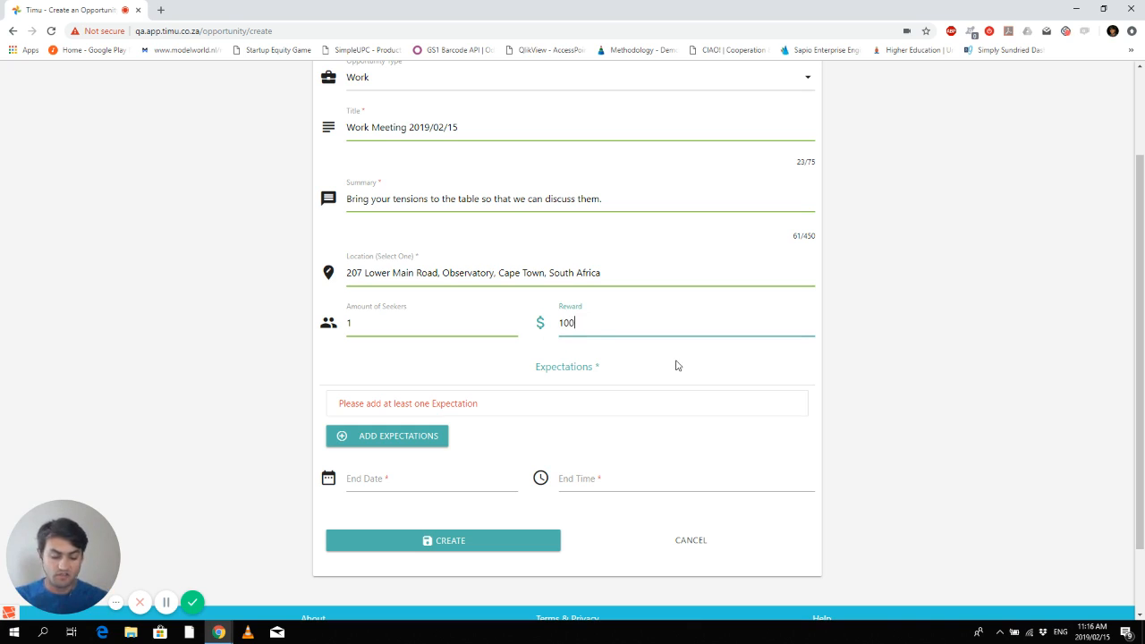
key("BackSpace")
key("BackSpace")
key("BackSpace")
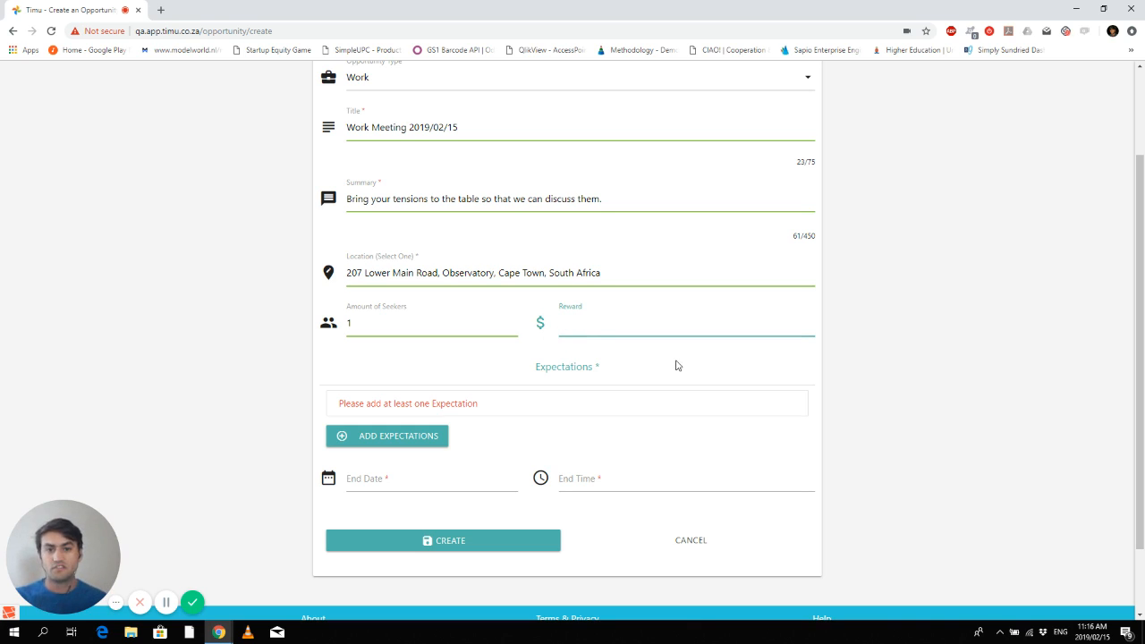
left_click(677, 365)
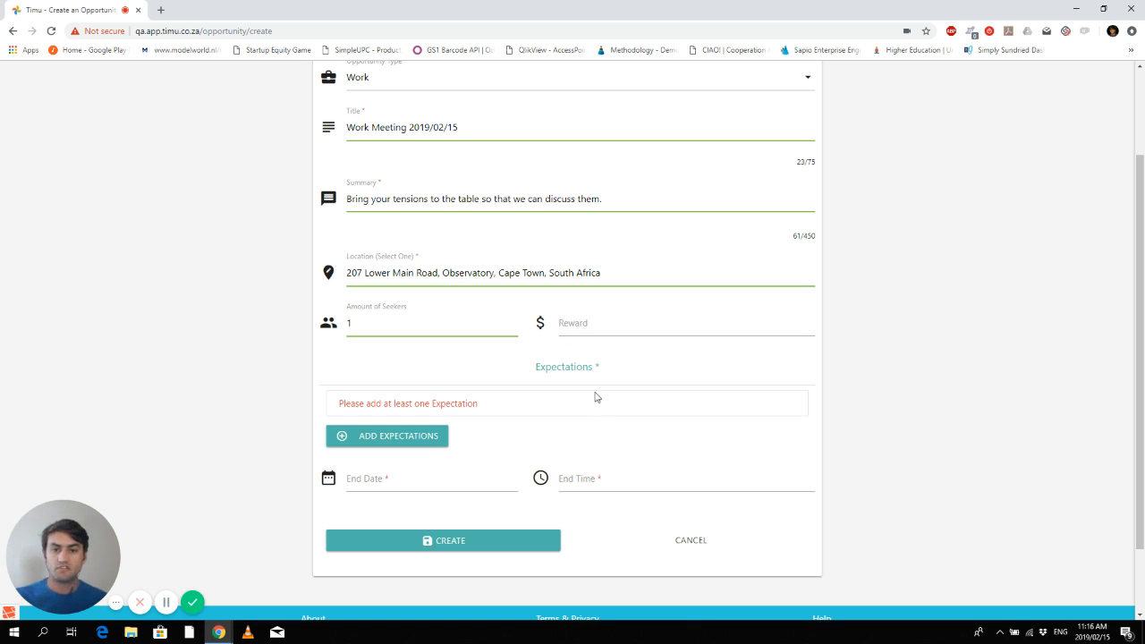
scroll(416, 443, "down", 2)
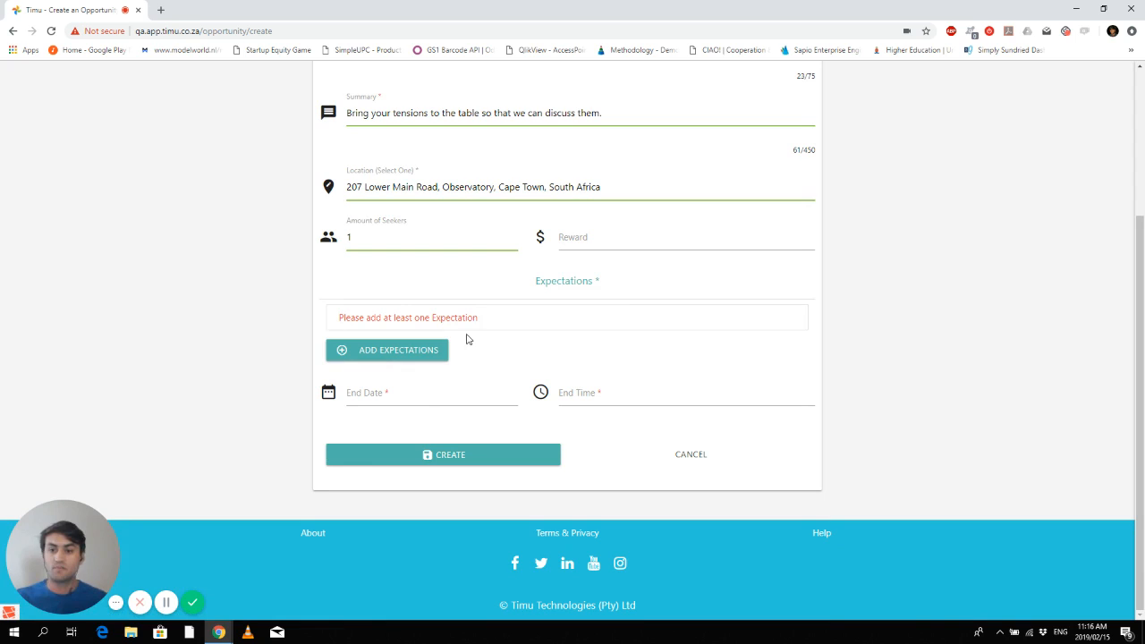
left_click(421, 357)
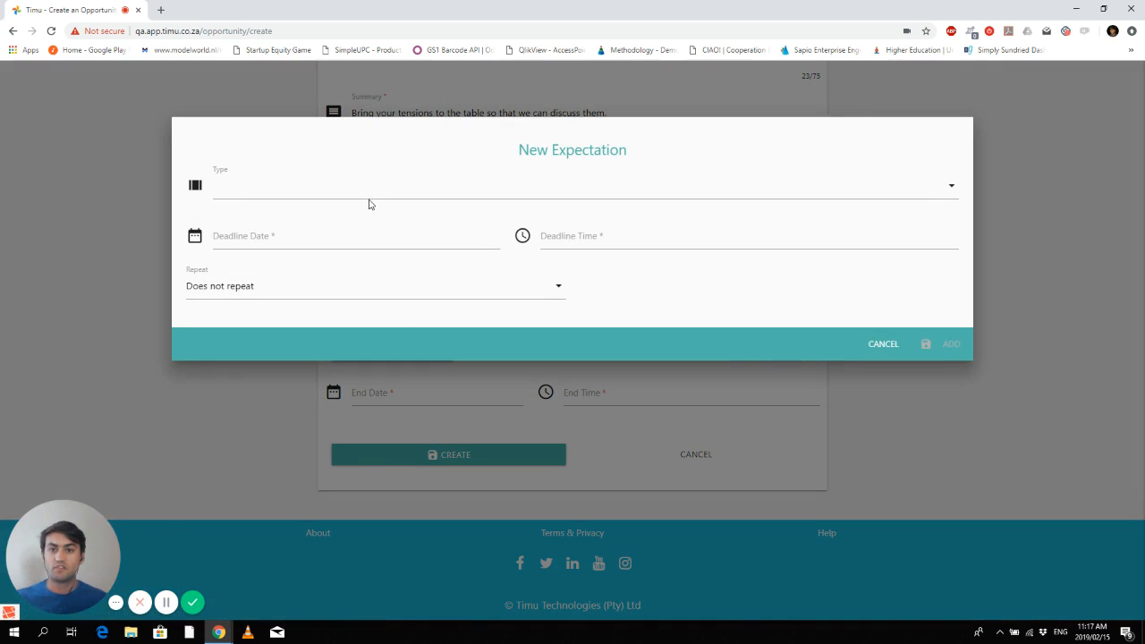
left_click(366, 196)
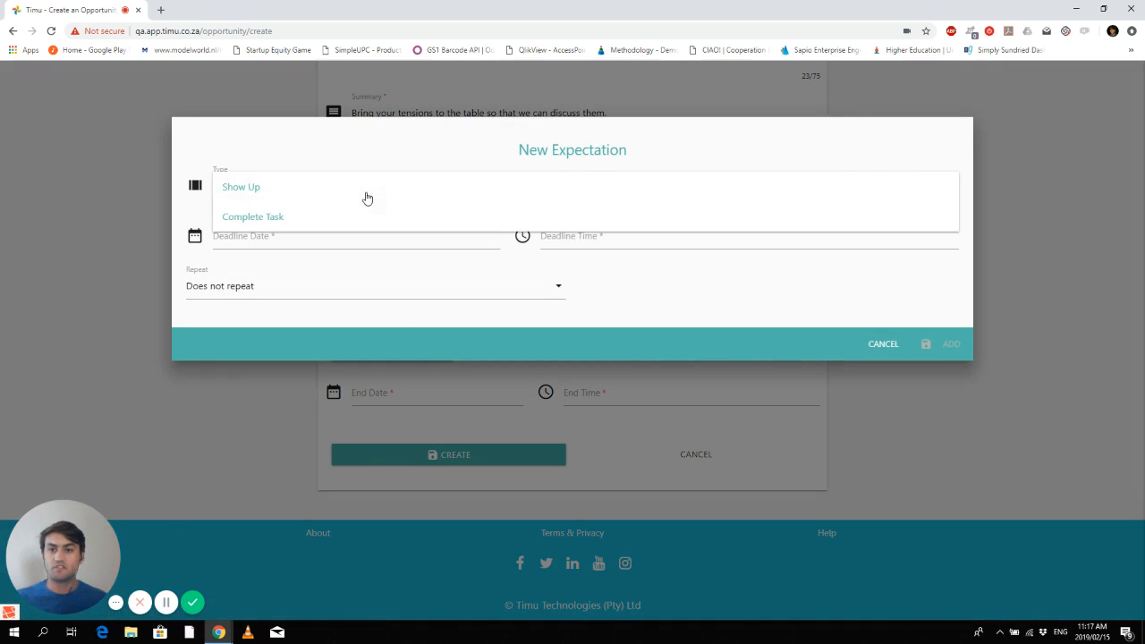
left_click(253, 191)
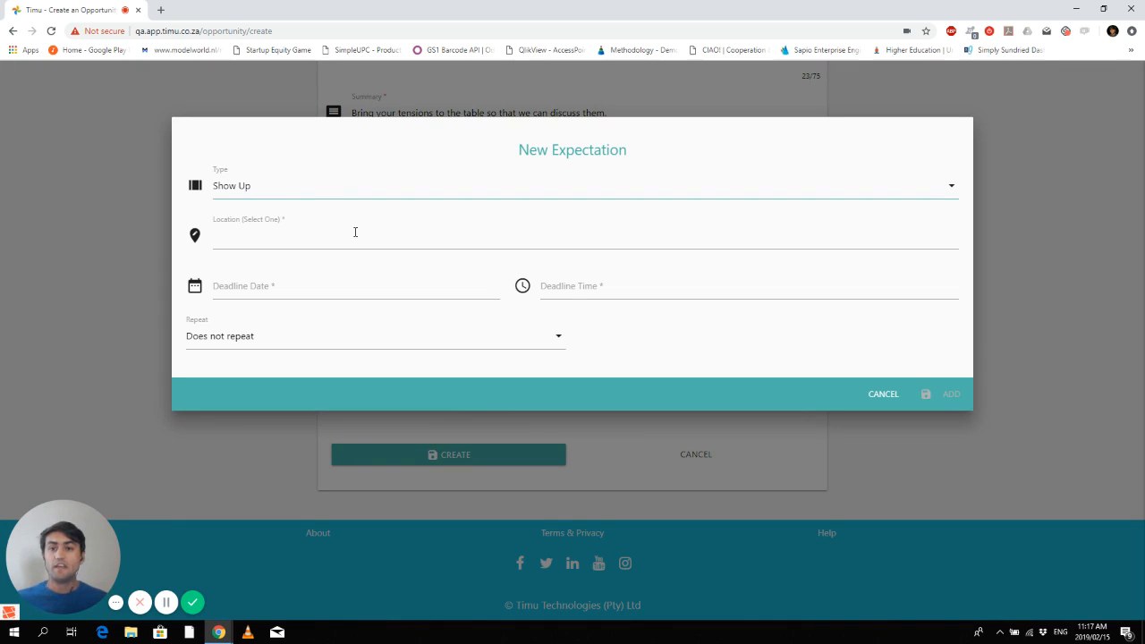
left_click(319, 187)
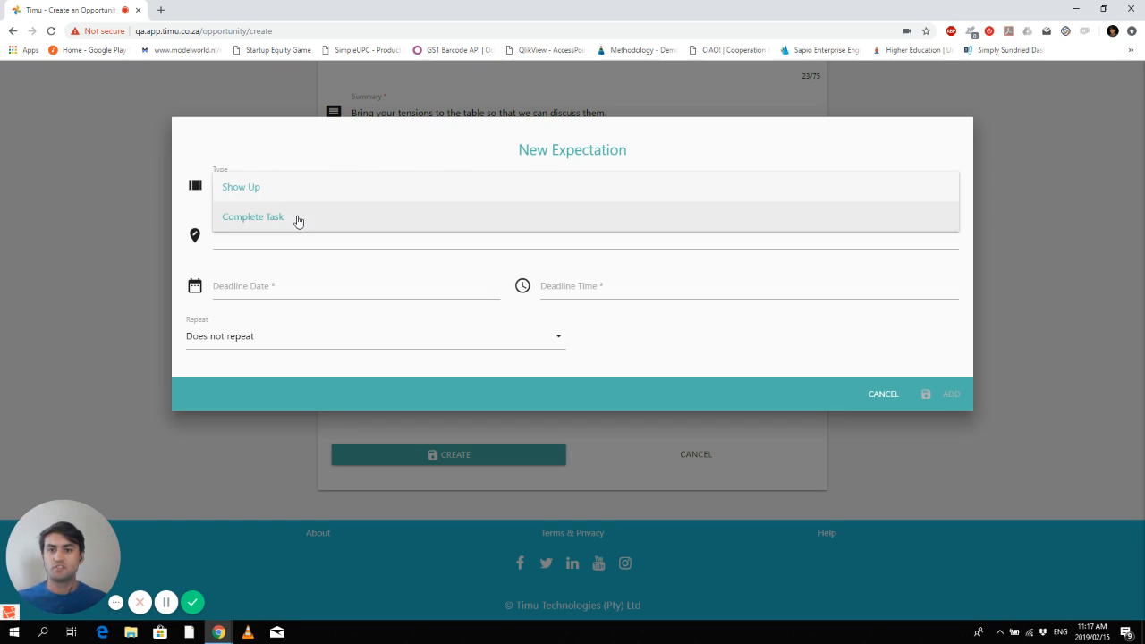
left_click(294, 187)
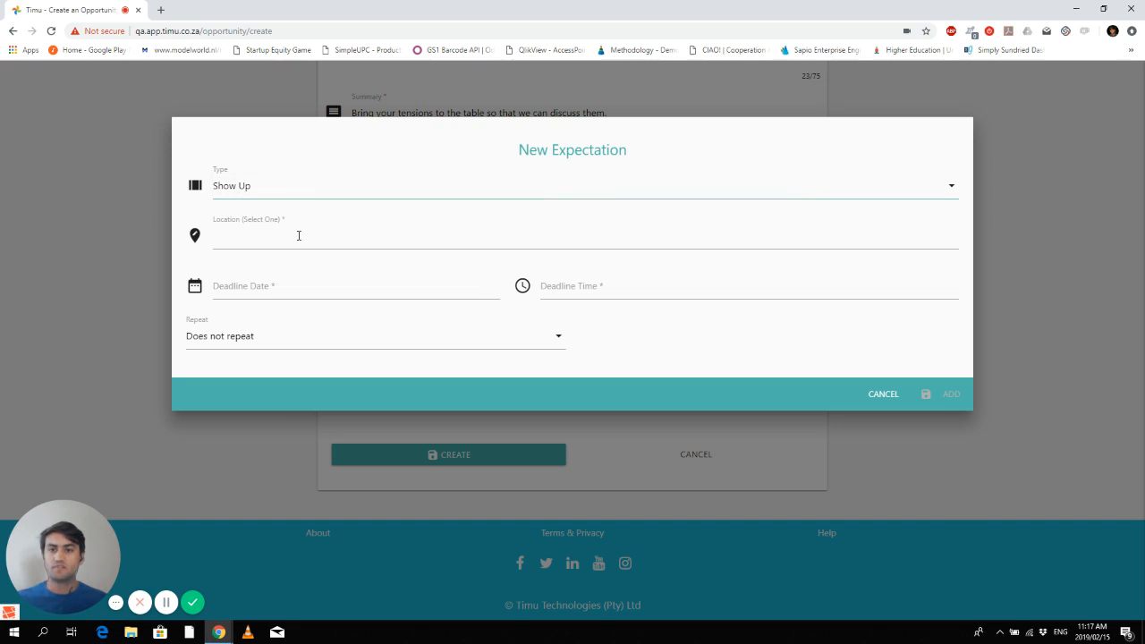
left_click(299, 235)
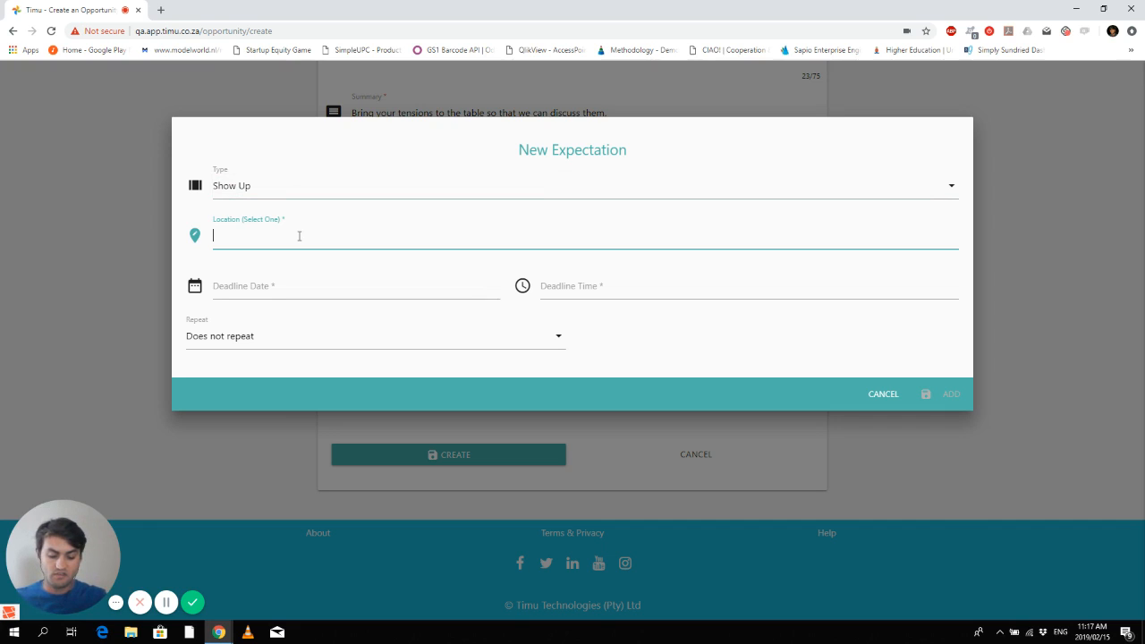
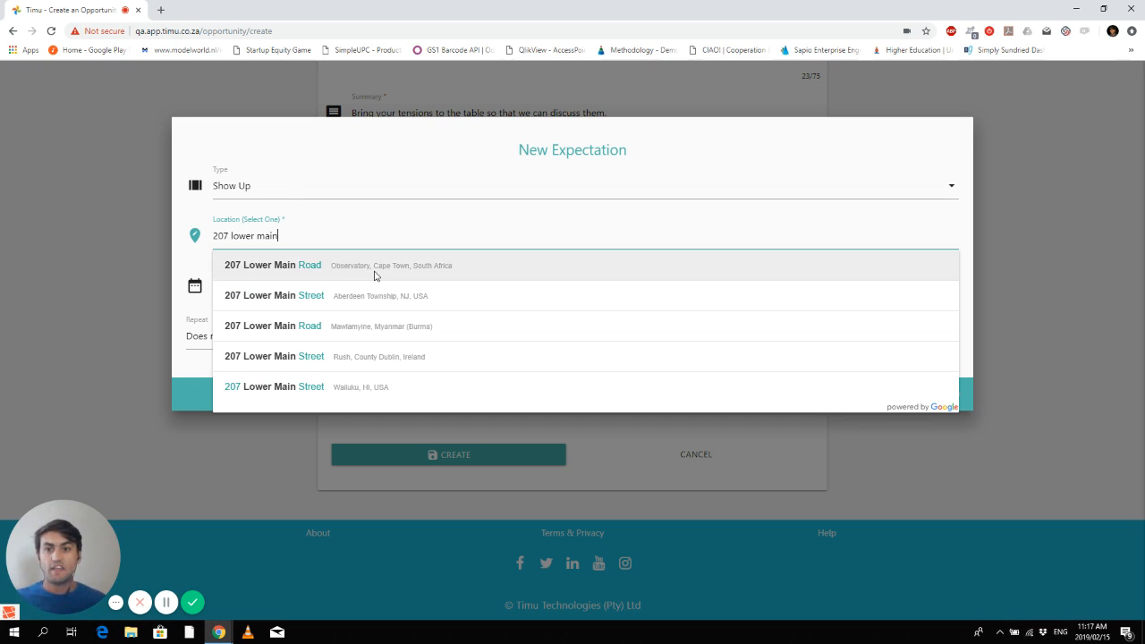
left_click(375, 275)
- Set the expectation's deadline to Fri 15 Feb 2019 at 11:30
left_click(255, 286)
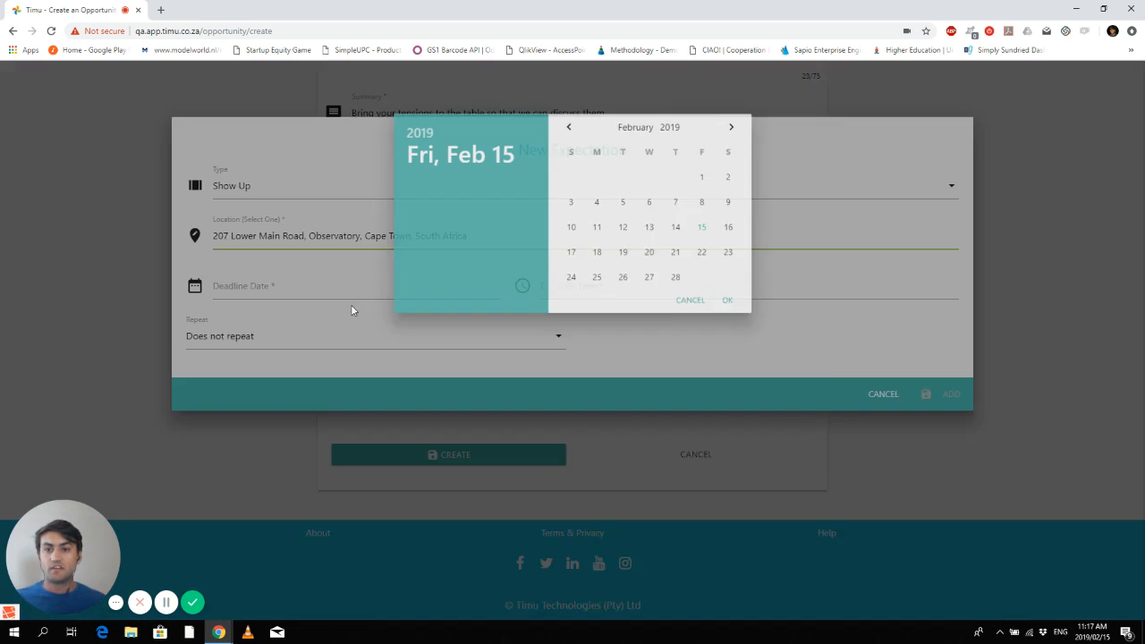
left_click(707, 236)
left_click(734, 312)
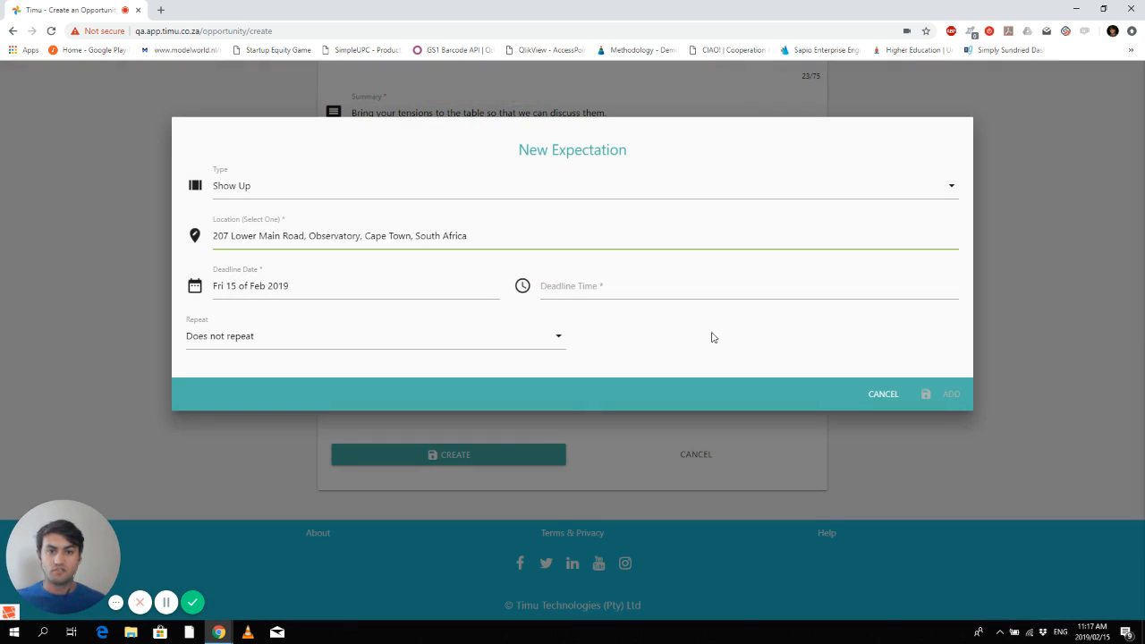
left_click(558, 286)
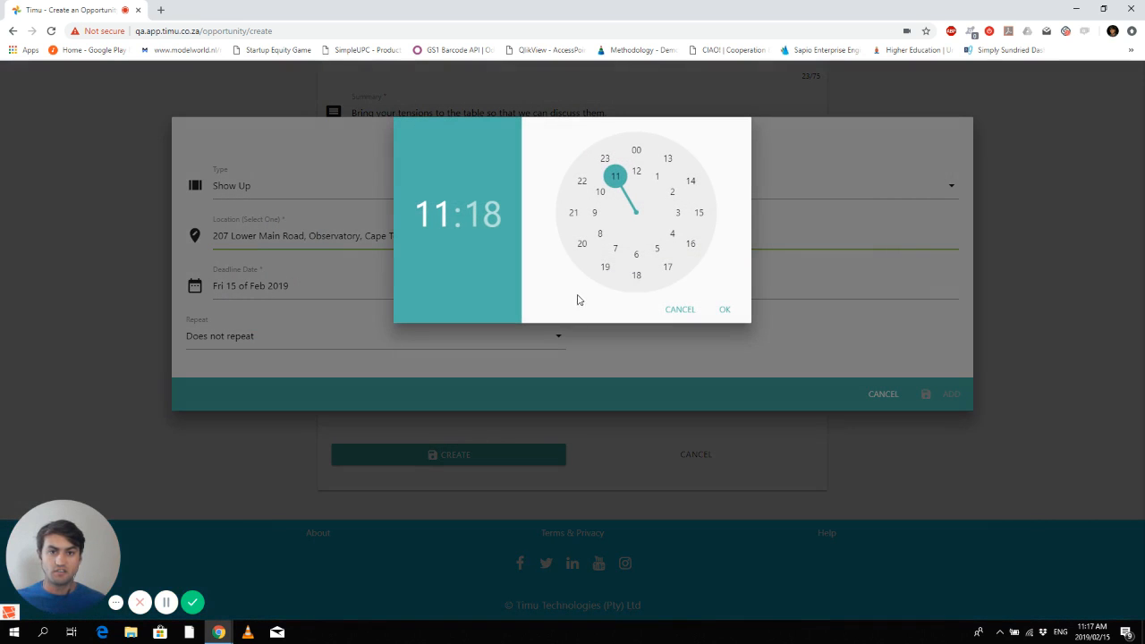
left_click(617, 182)
left_click(635, 276)
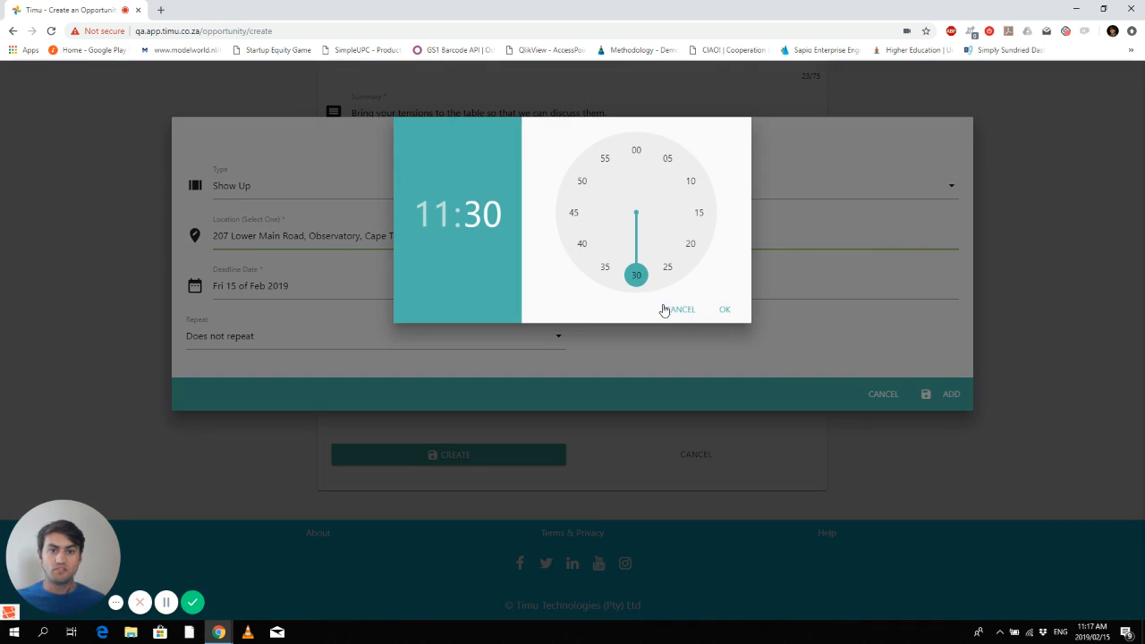
left_click(724, 310)
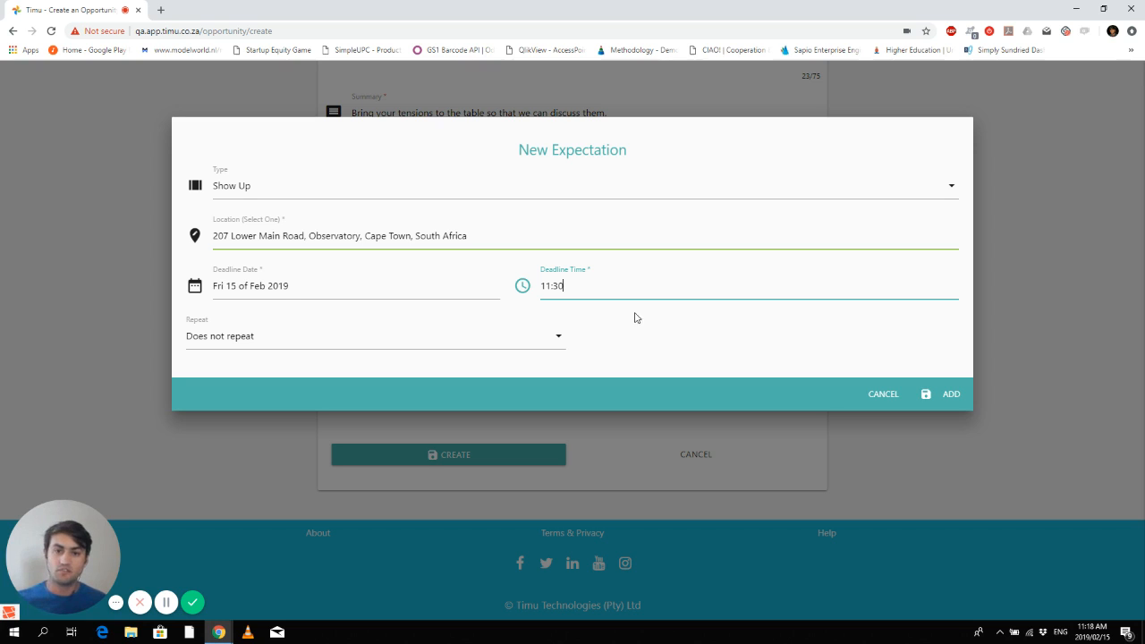
- Make the Show Up expectation repeat on weekdays until 22 February and add it
left_click(582, 333)
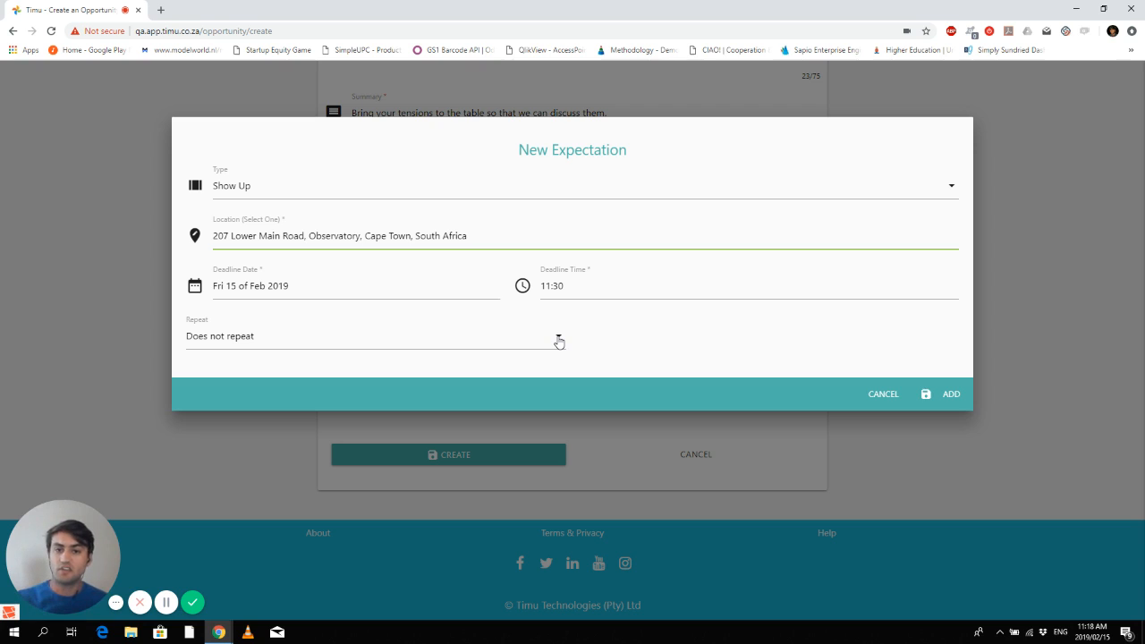
left_click(560, 340)
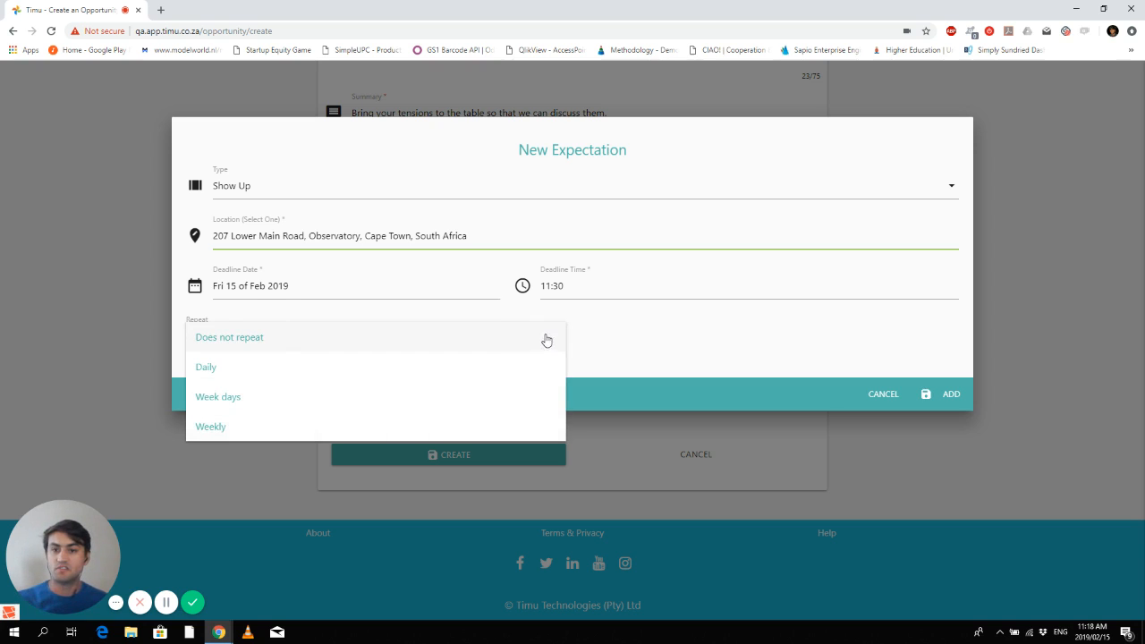
left_click(251, 400)
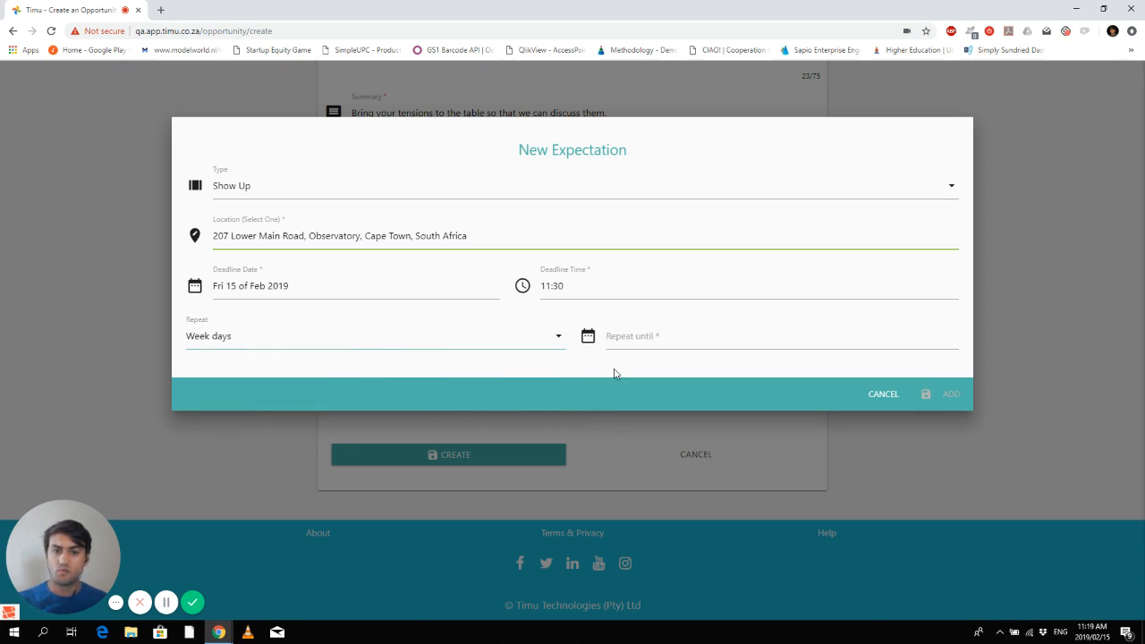
left_click(612, 337)
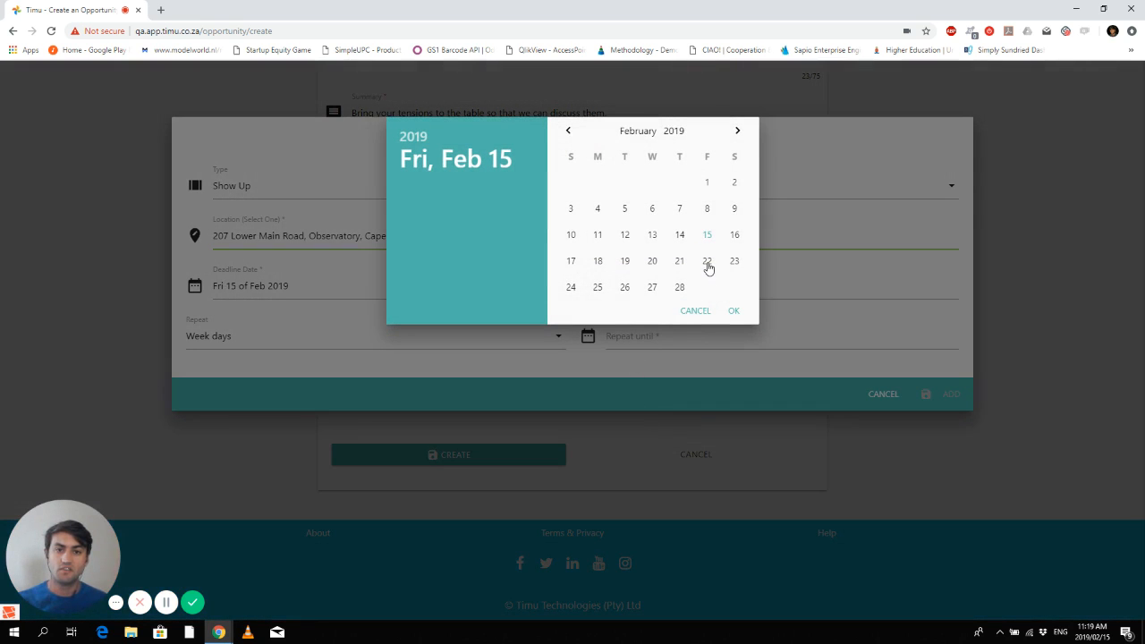
left_click(707, 261)
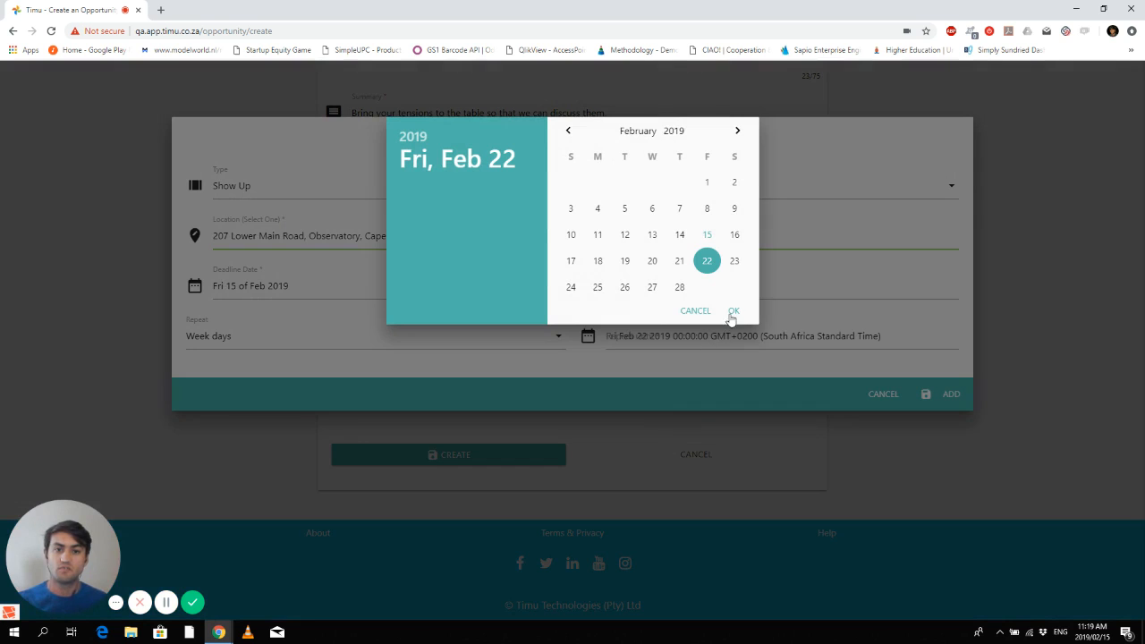
left_click(733, 312)
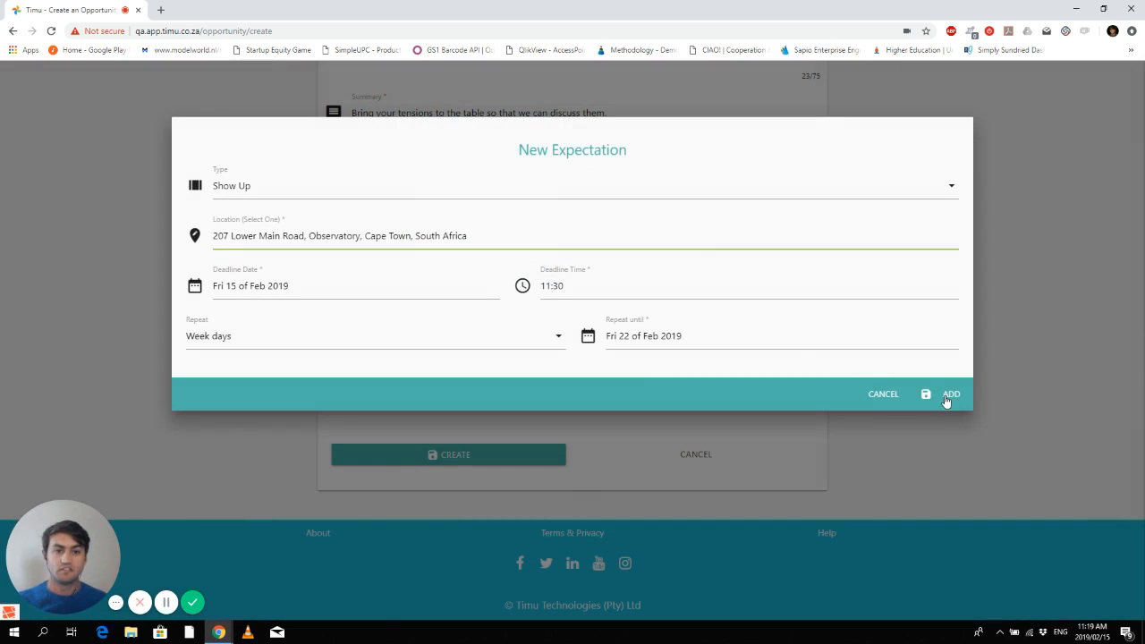
left_click(949, 394)
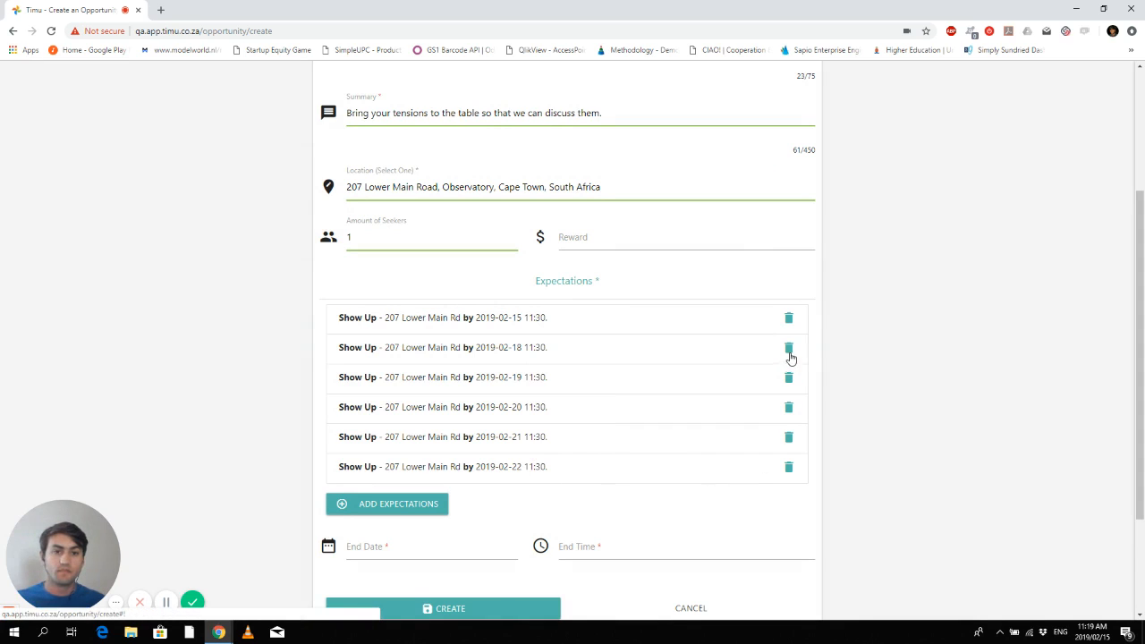
- Start a Complete Task expectation described 'Build a table'
left_click(415, 505)
left_click(361, 187)
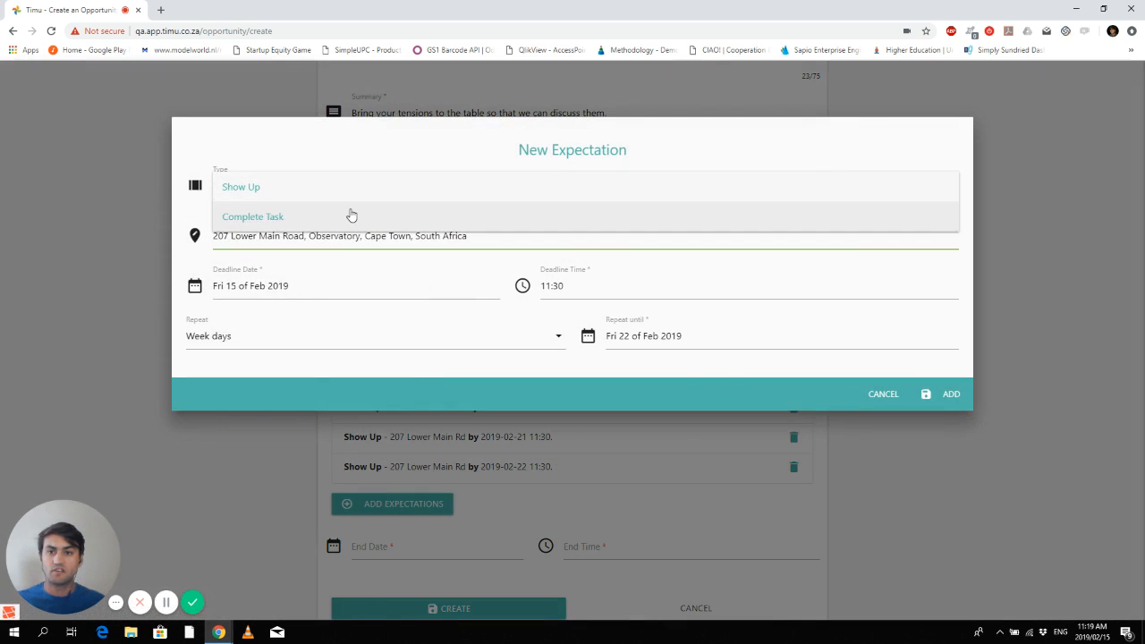
left_click(323, 218)
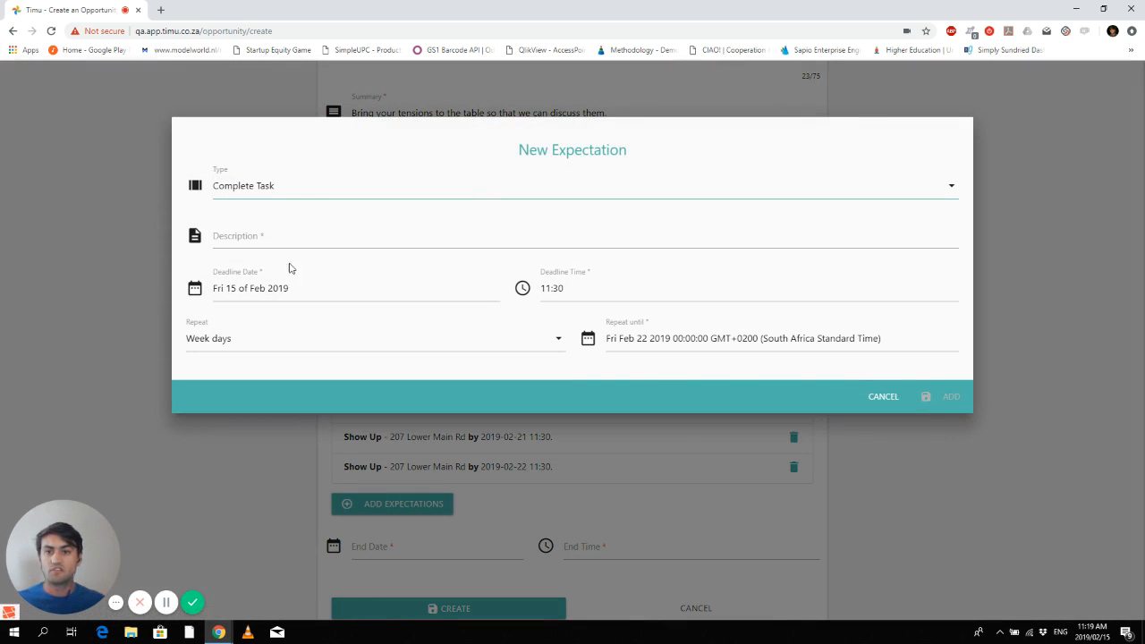
left_click(266, 242)
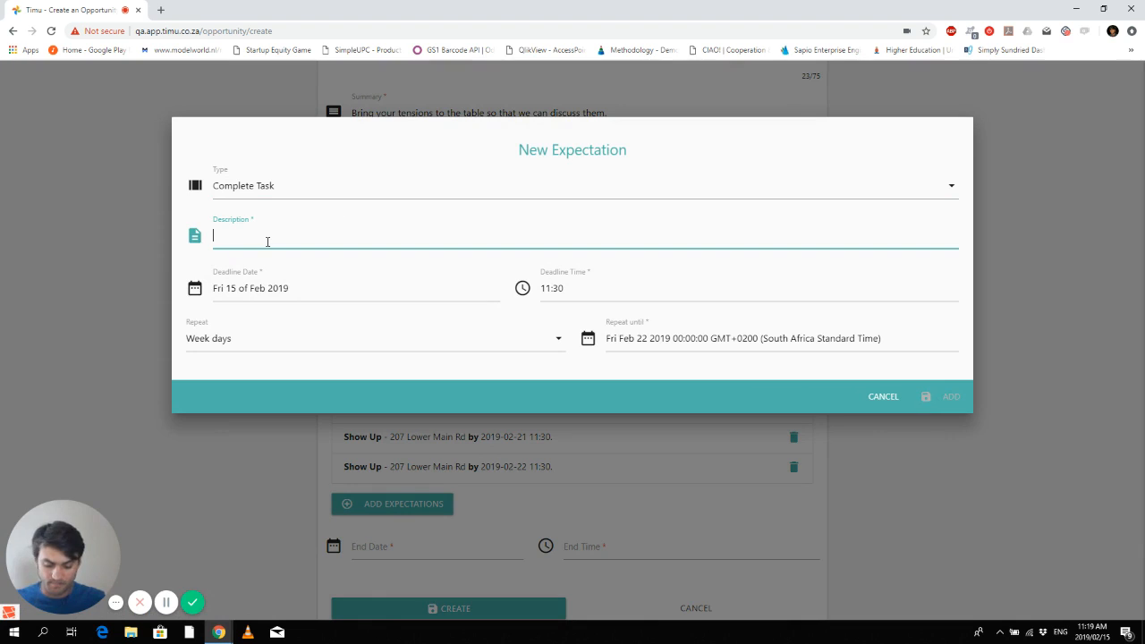
type("Bui")
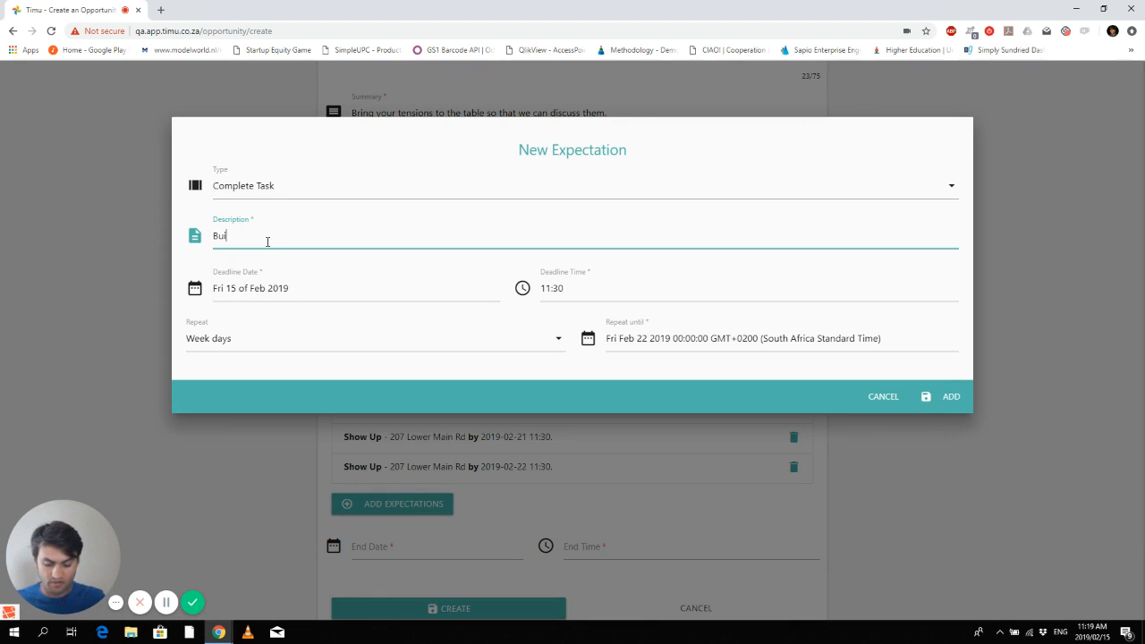
type("ld a table")
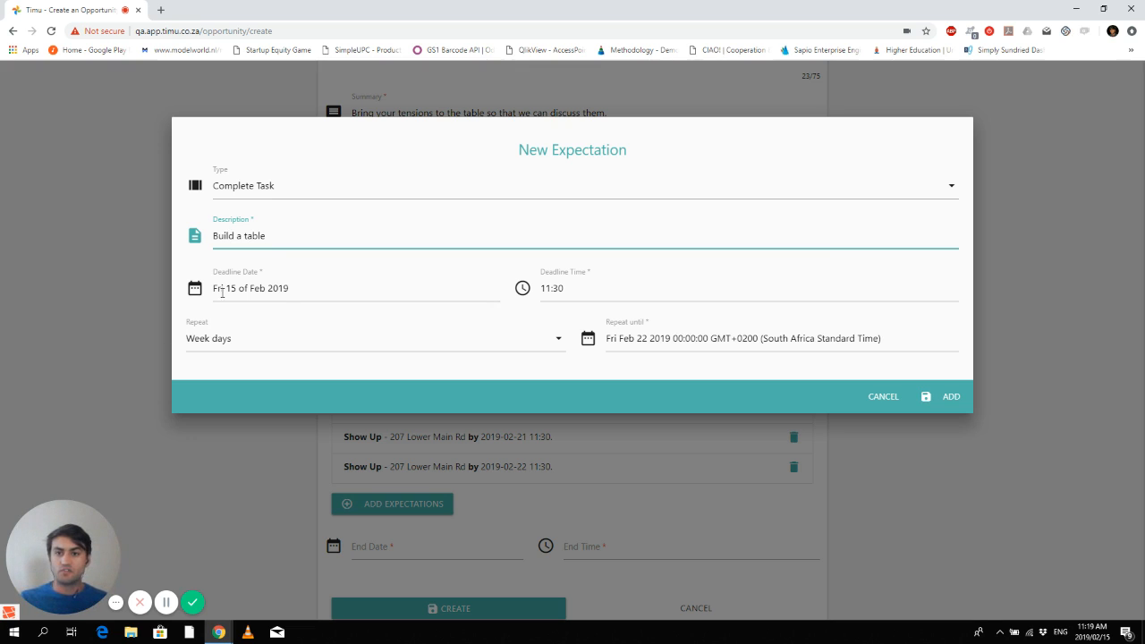
- Give the task a 15 Feb 2019 13:30 deadline with no repeat, and add it
left_click(308, 285)
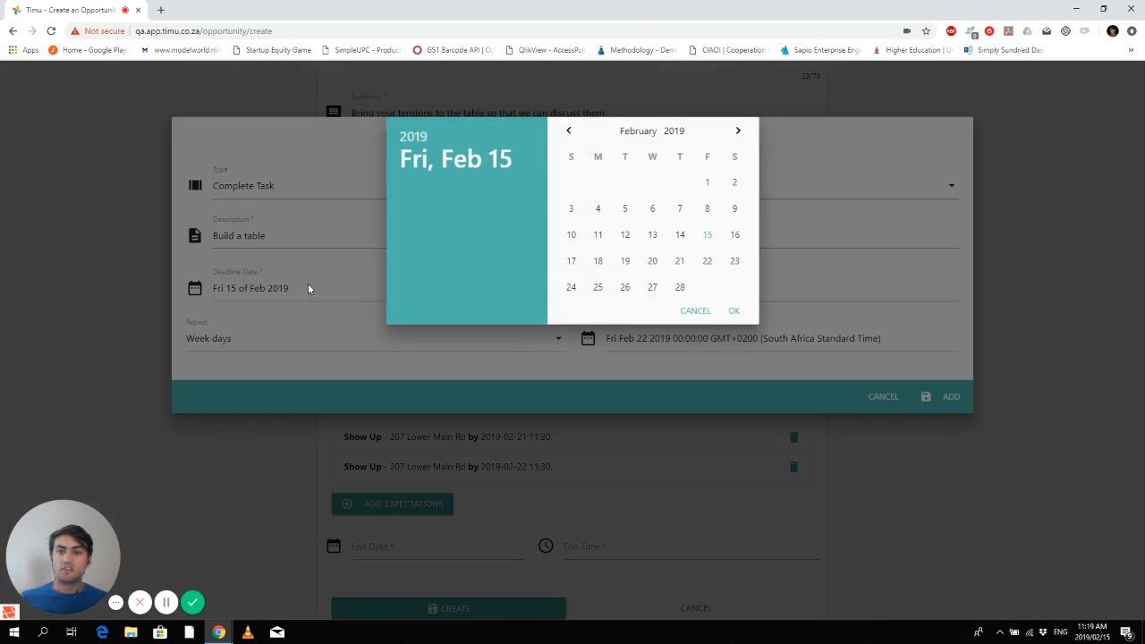
left_click(708, 236)
left_click(733, 310)
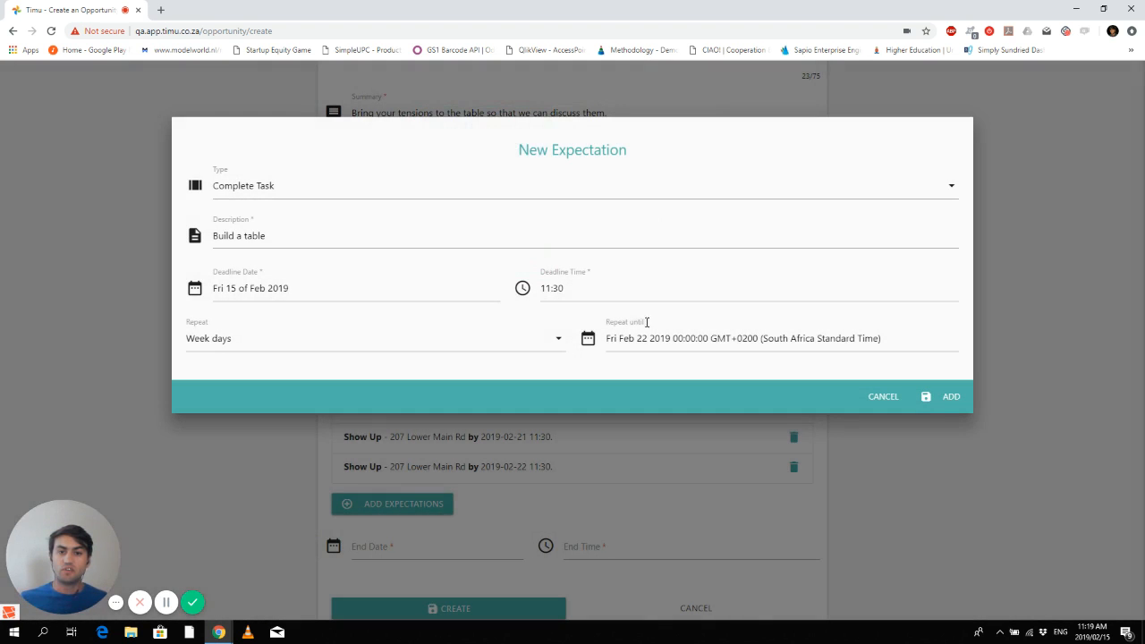
left_click(586, 283)
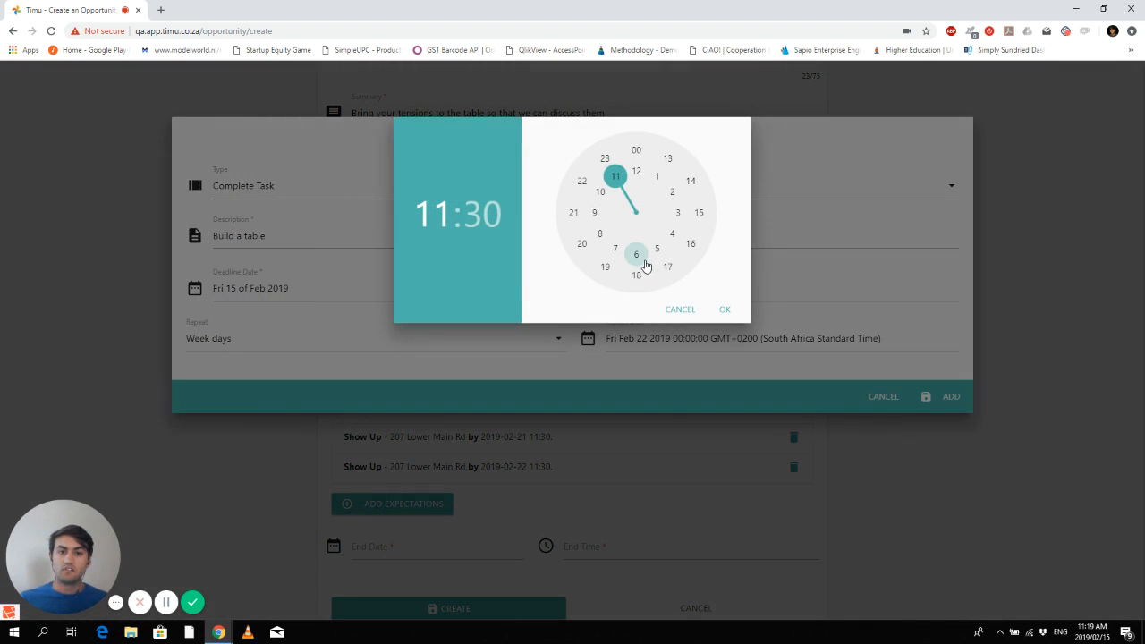
left_click(669, 162)
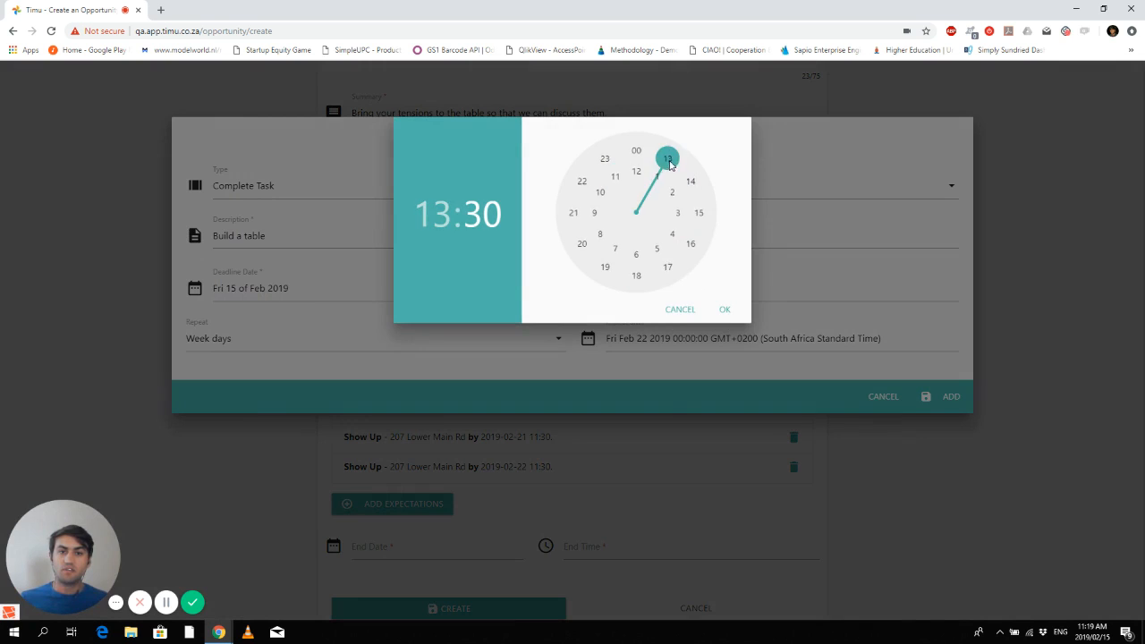
left_click(724, 309)
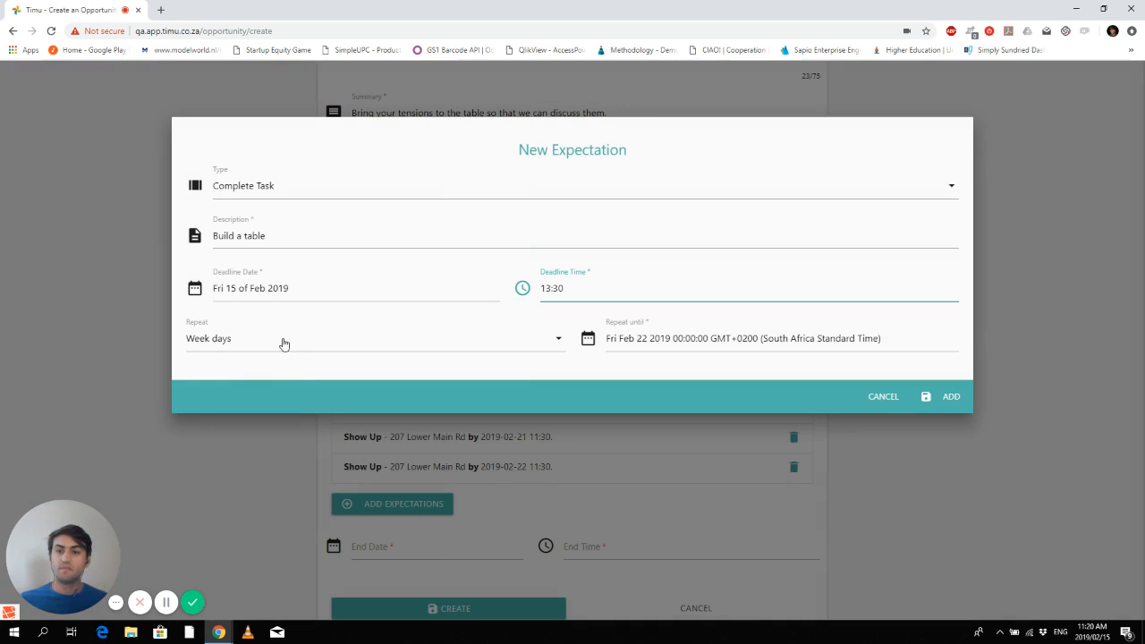
left_click(557, 339)
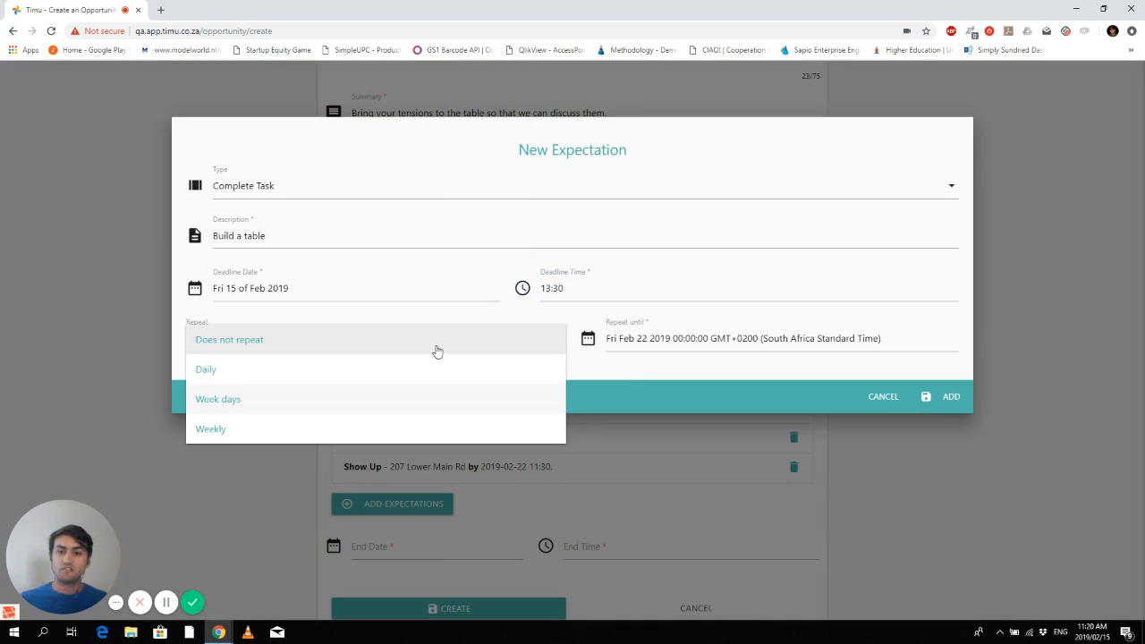
left_click(250, 345)
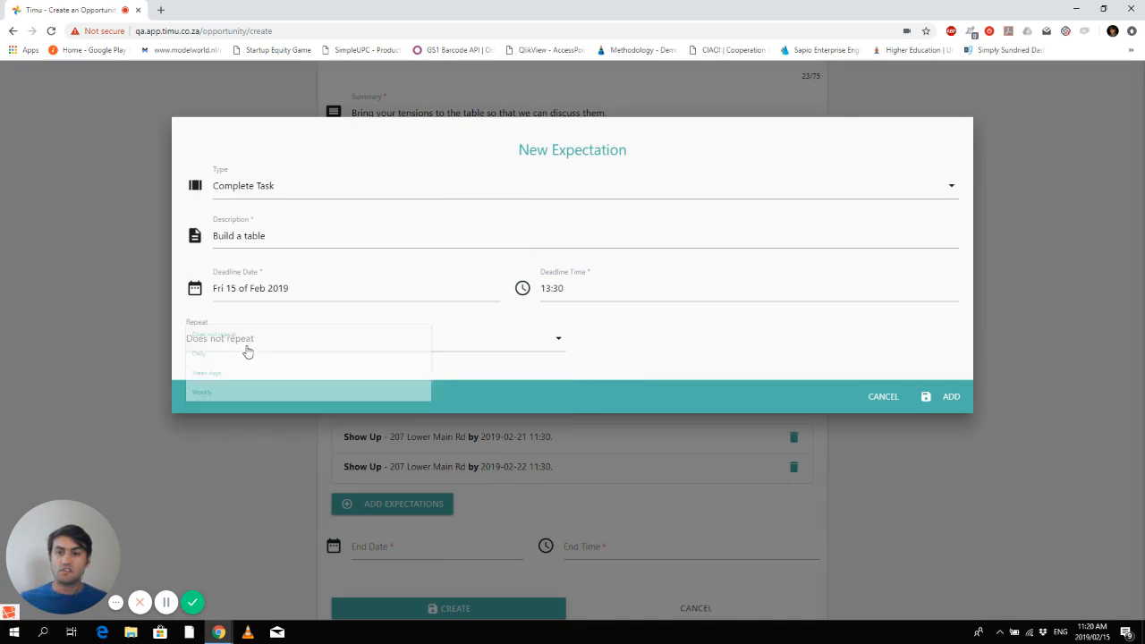
left_click(951, 397)
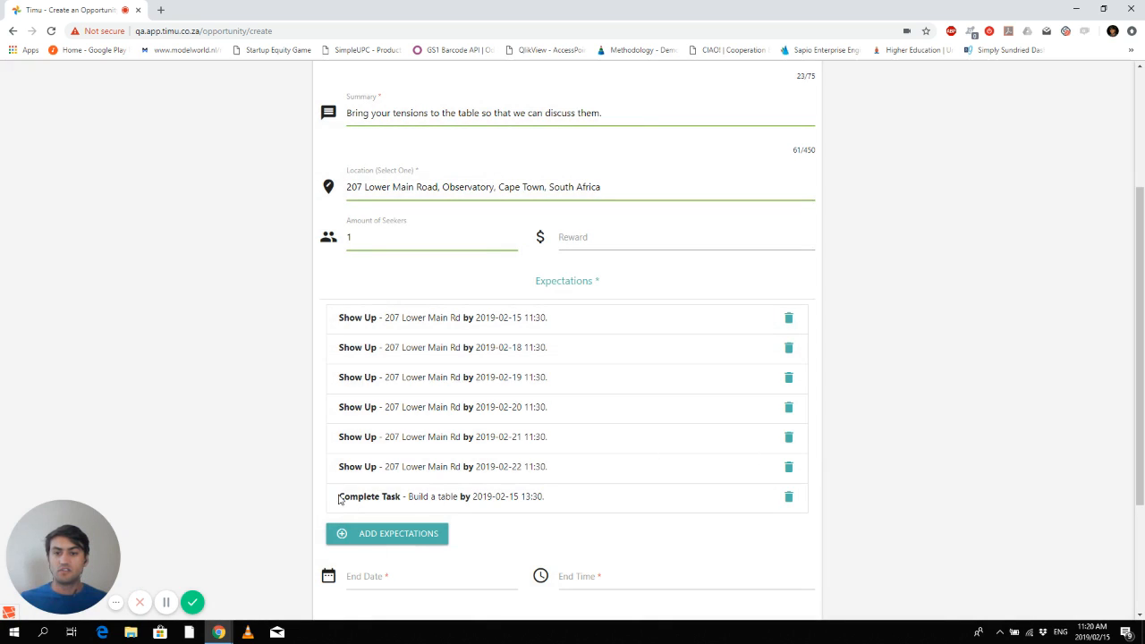
- Delete the extra expectations so only the 15 Feb 11:30 Show Up remains
left_click_drag(339, 497, 573, 506)
left_click(573, 506)
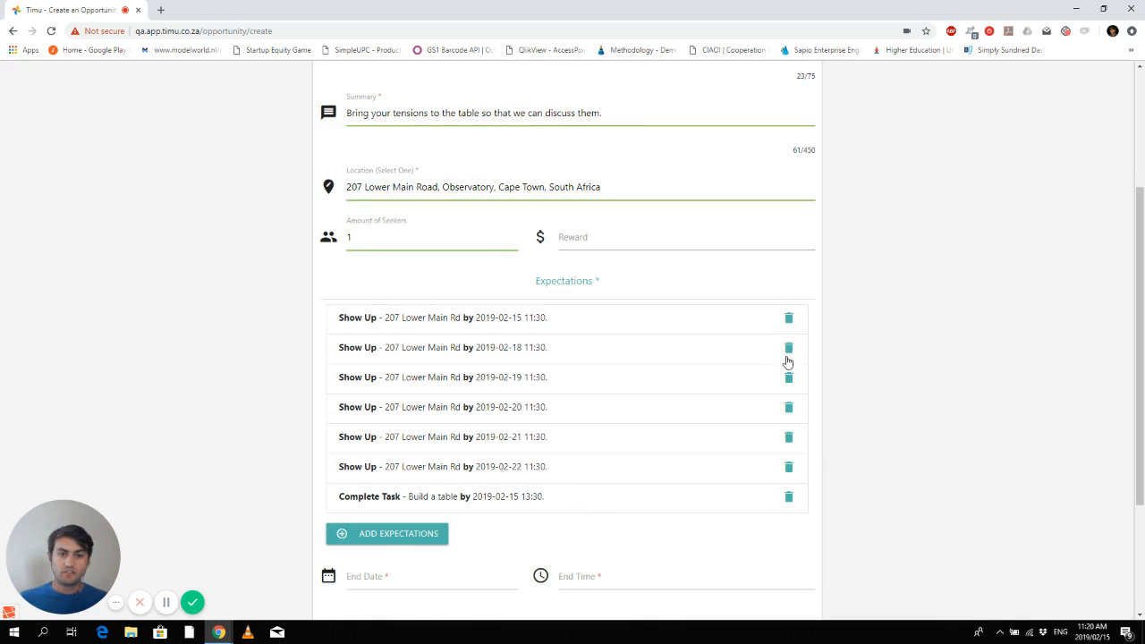
left_click(789, 349)
left_click(789, 349)
left_click(789, 349)
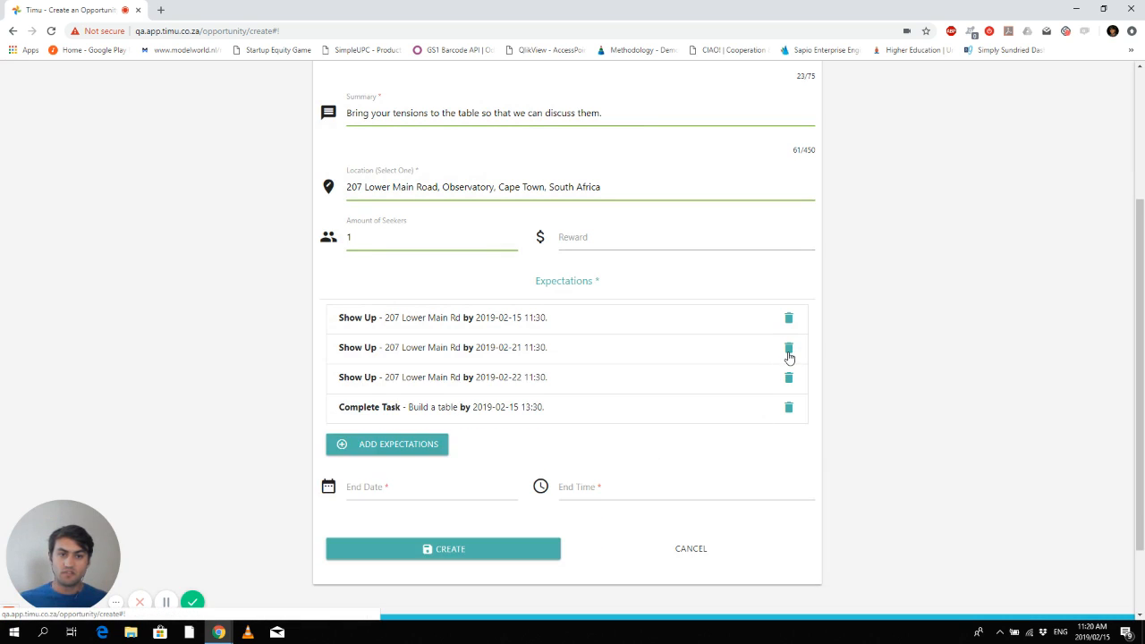
left_click(789, 349)
left_click(789, 349)
left_click(789, 349)
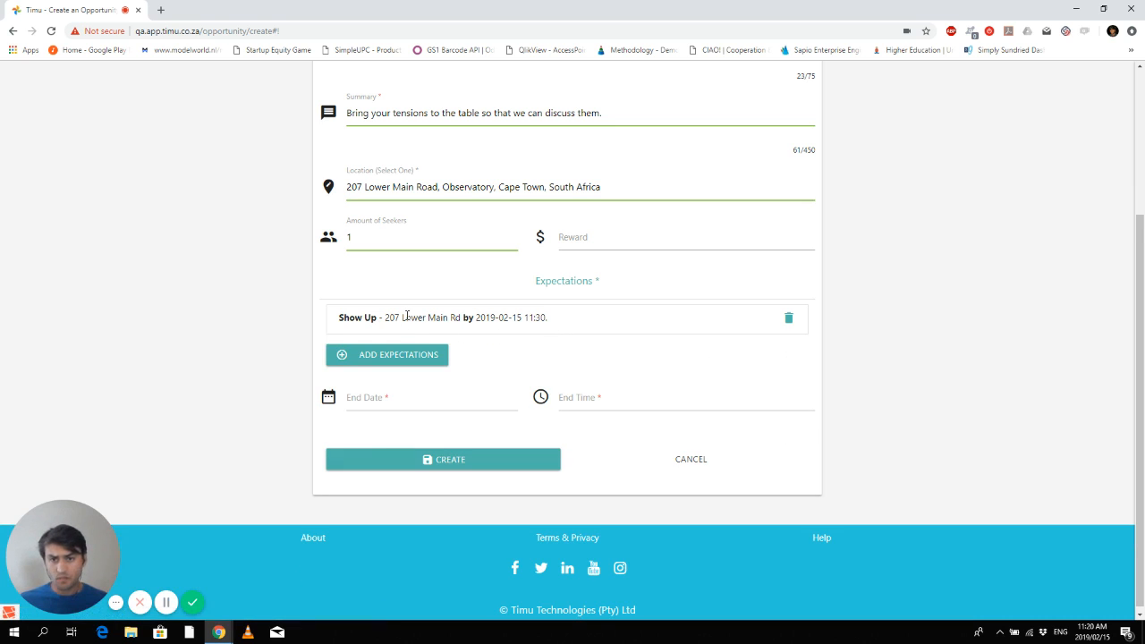
- Set the opportunity's end date to 15 February 2019 and end time to 13:00
left_click(409, 399)
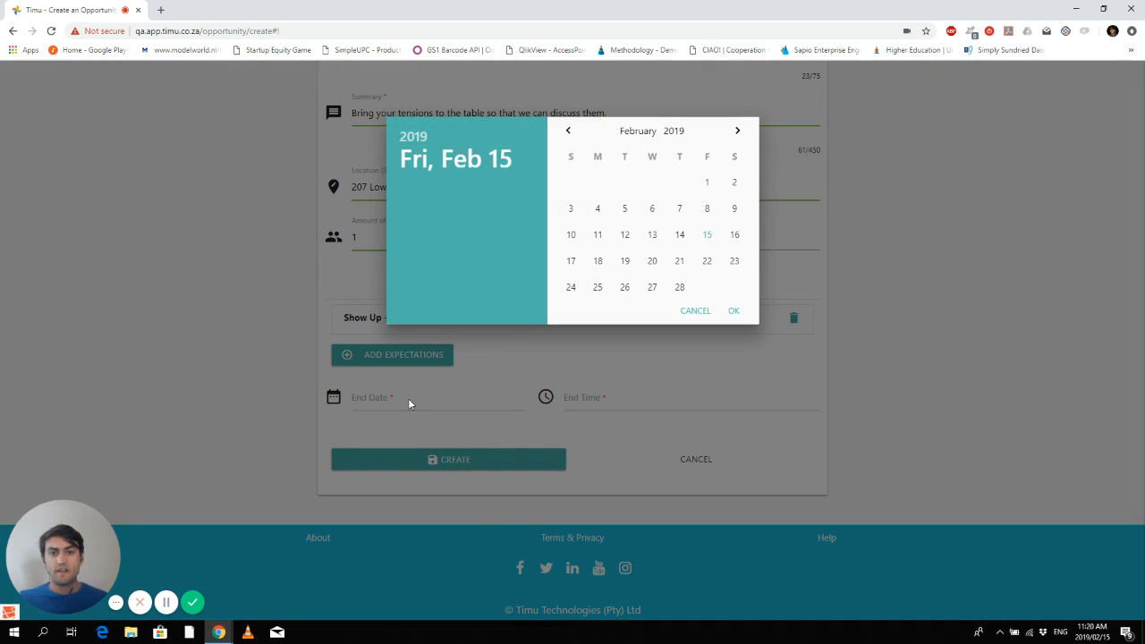
left_click(708, 235)
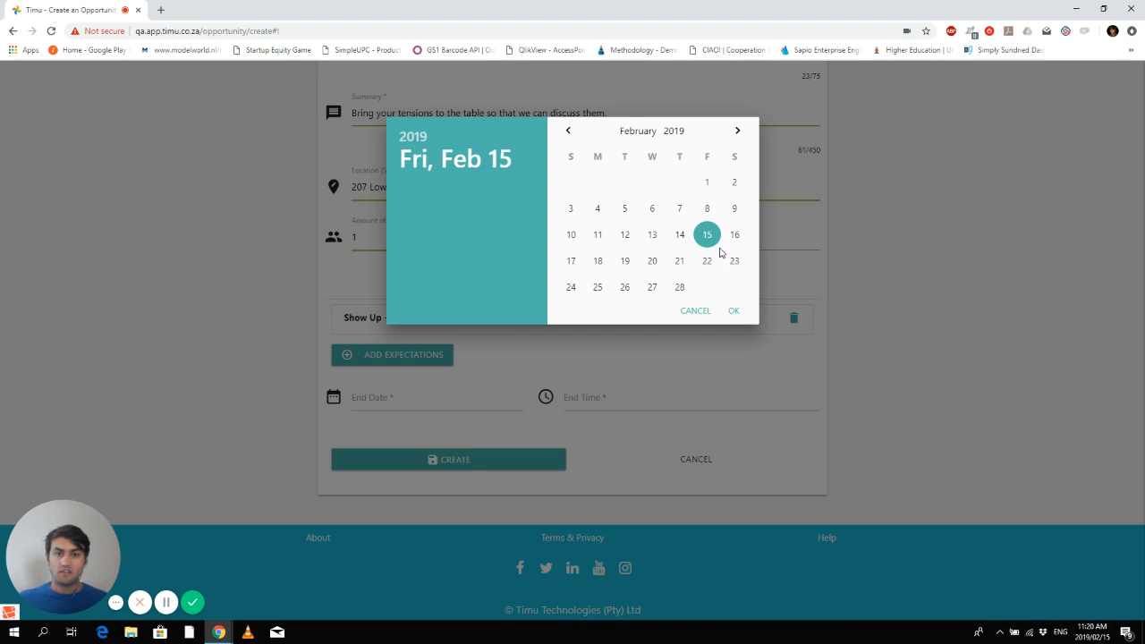
left_click(733, 313)
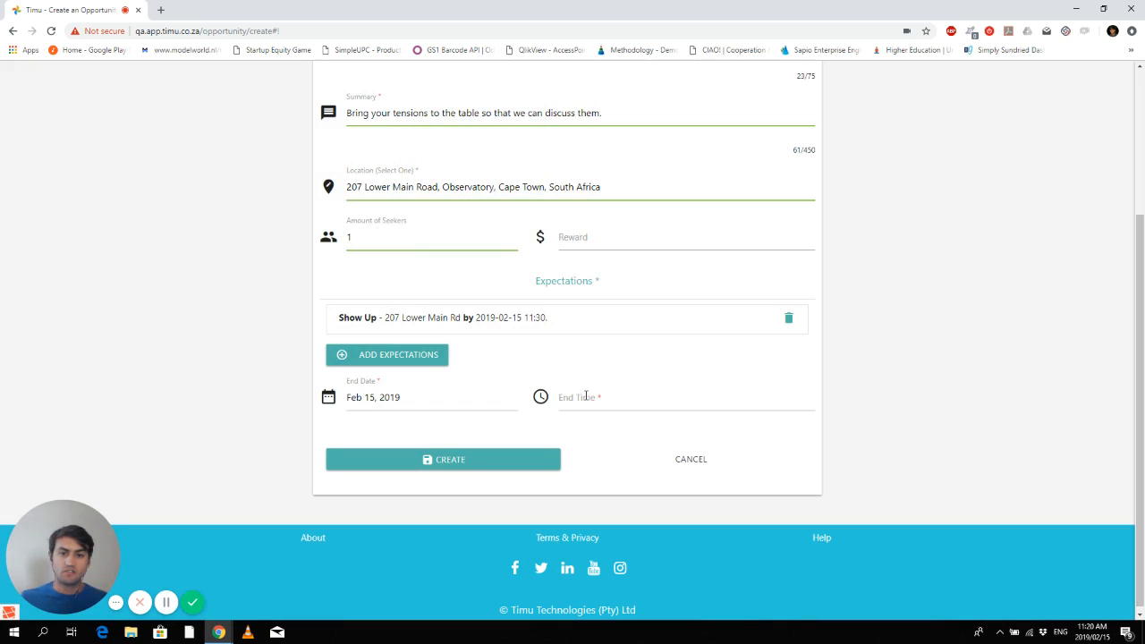
left_click(586, 396)
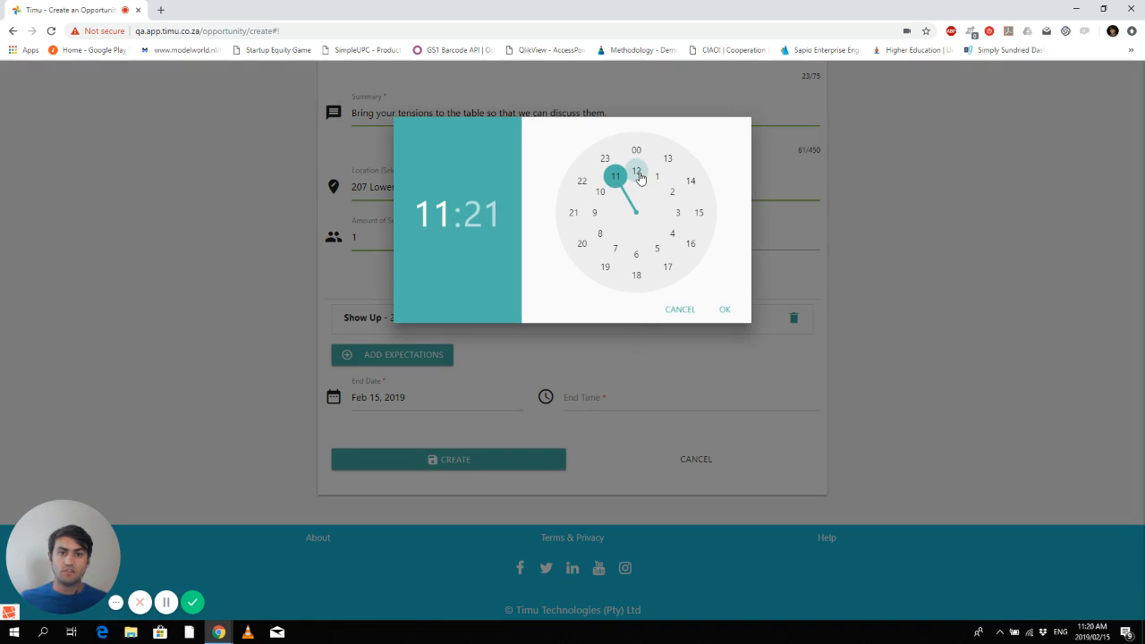
left_click(667, 159)
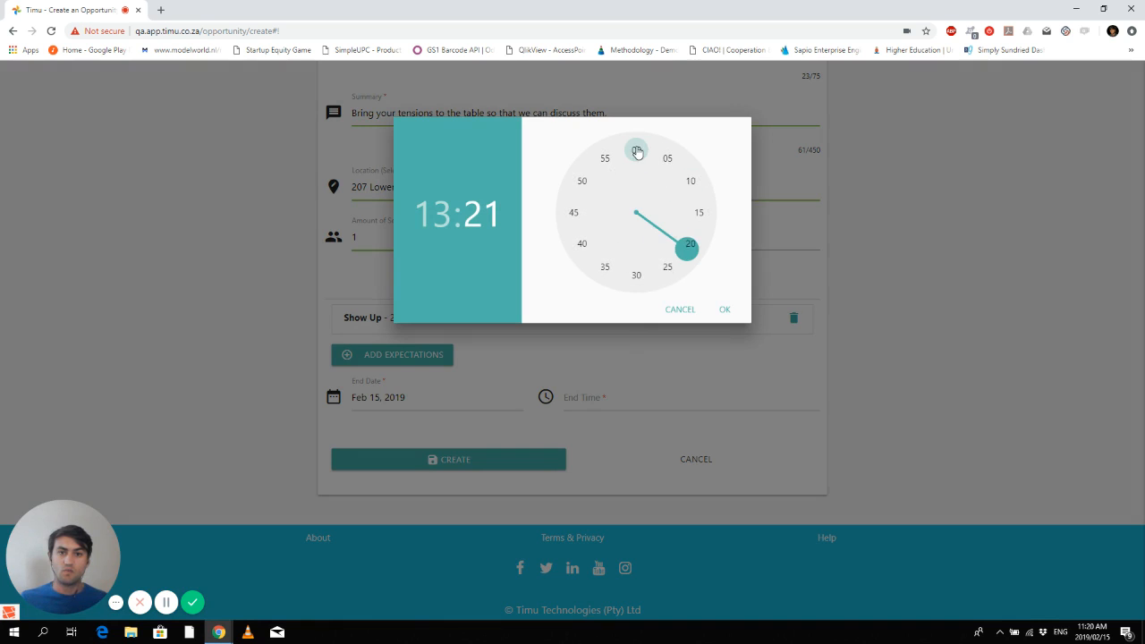
left_click(637, 152)
left_click(727, 310)
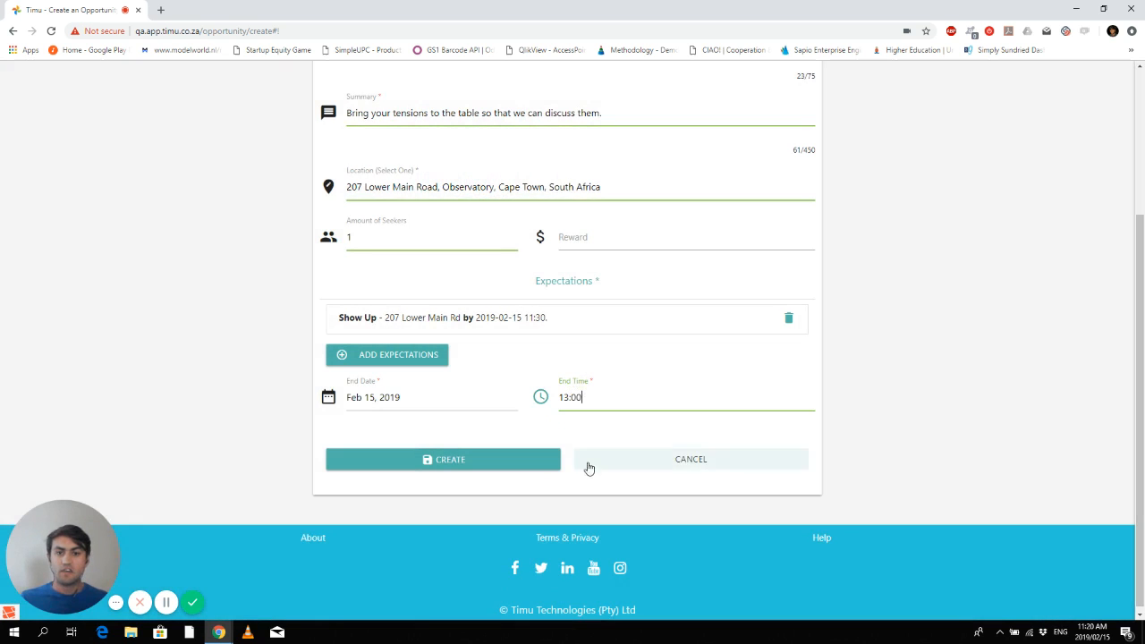
- Submit the form to create the Work Meeting 2019/02/15 opportunity
scroll(631, 372, "up", 3)
scroll(631, 373, "down", 3)
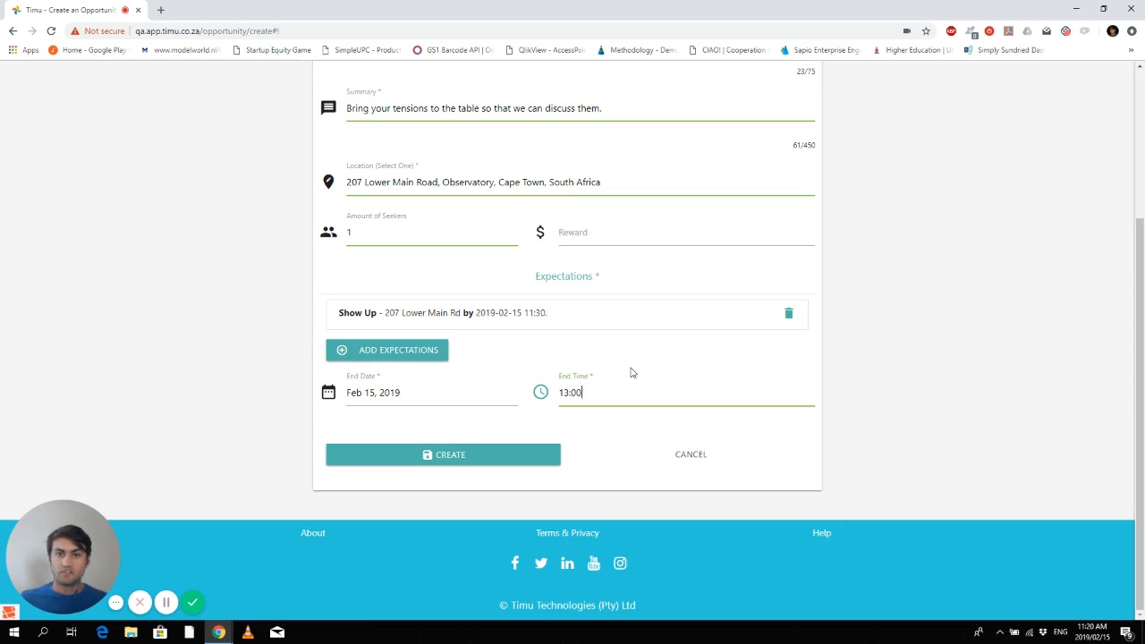
left_click(453, 458)
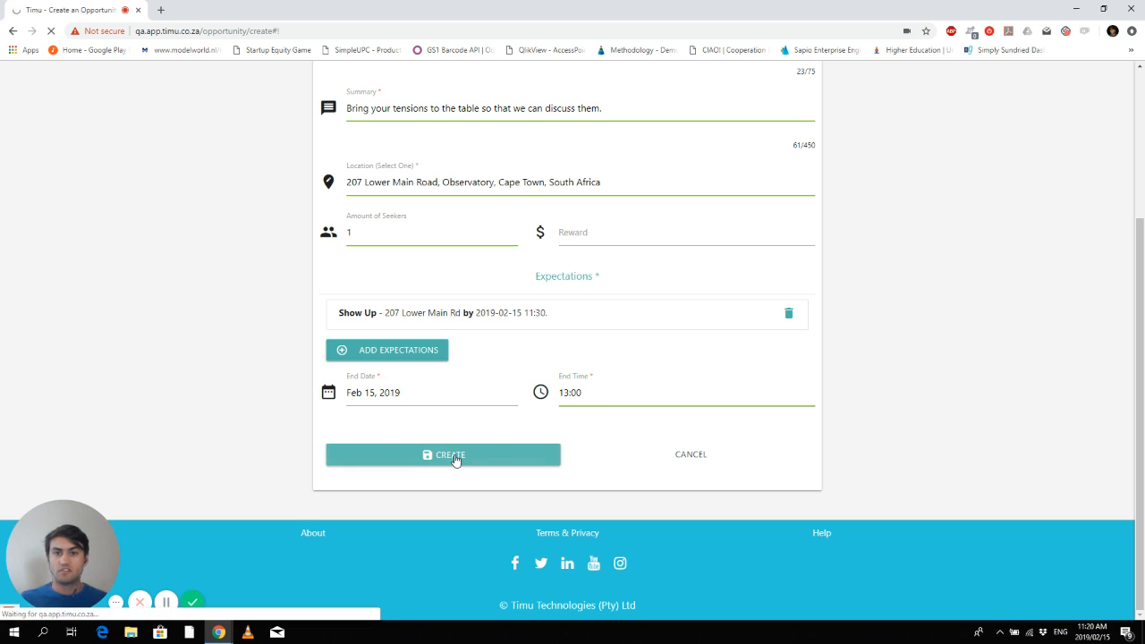